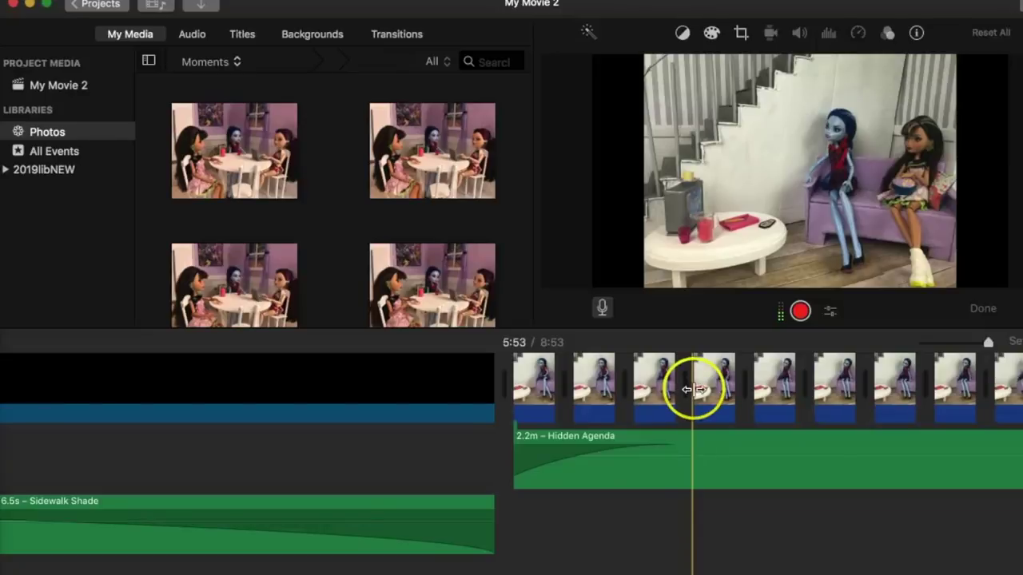
- Play and skim the purple couch scene over the Hidden Agenda music to examine how its frames follow each other
scroll(258, 407, "right", 1)
left_click_drag(74, 442, 124, 465)
left_click(227, 468)
left_click(308, 442)
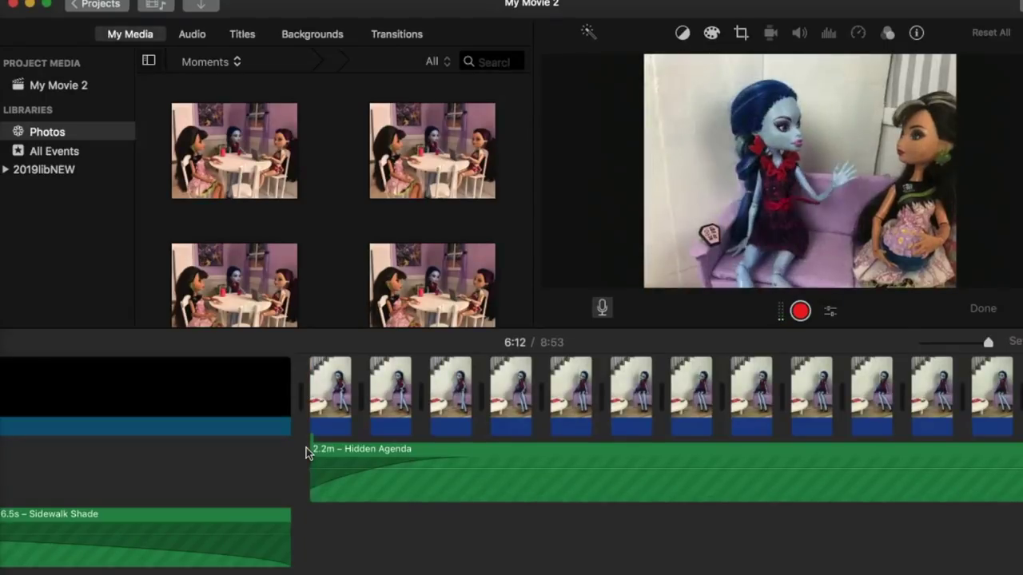
key("space")
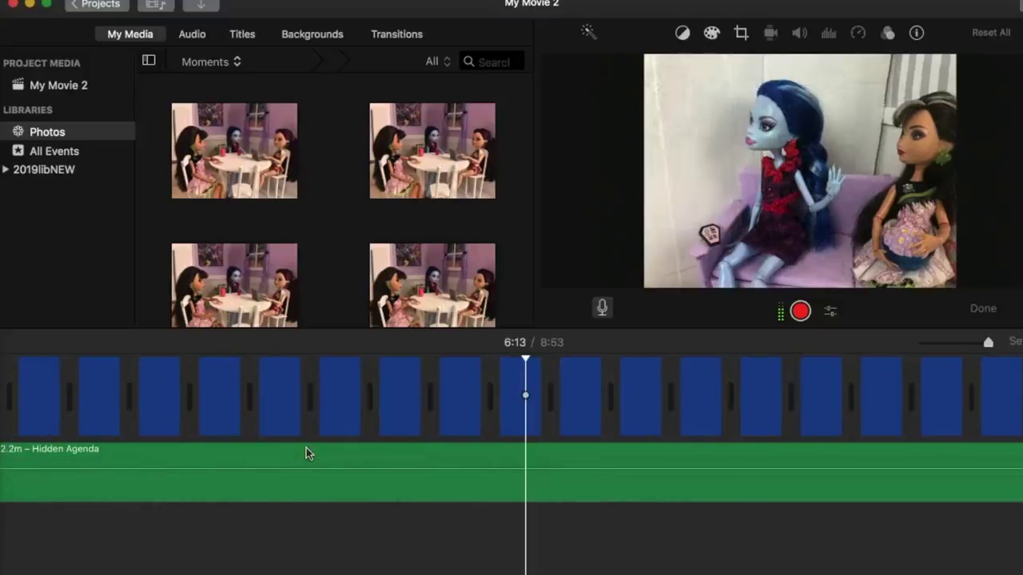
left_click(588, 388)
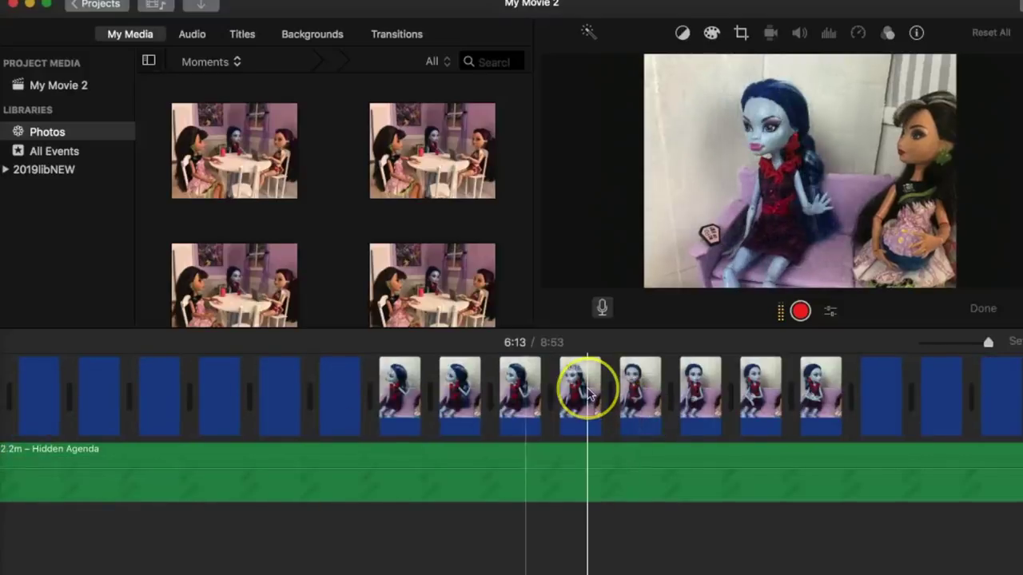
scroll(588, 389, "left", 2)
left_click(413, 541)
scroll(366, 434, "right", 5)
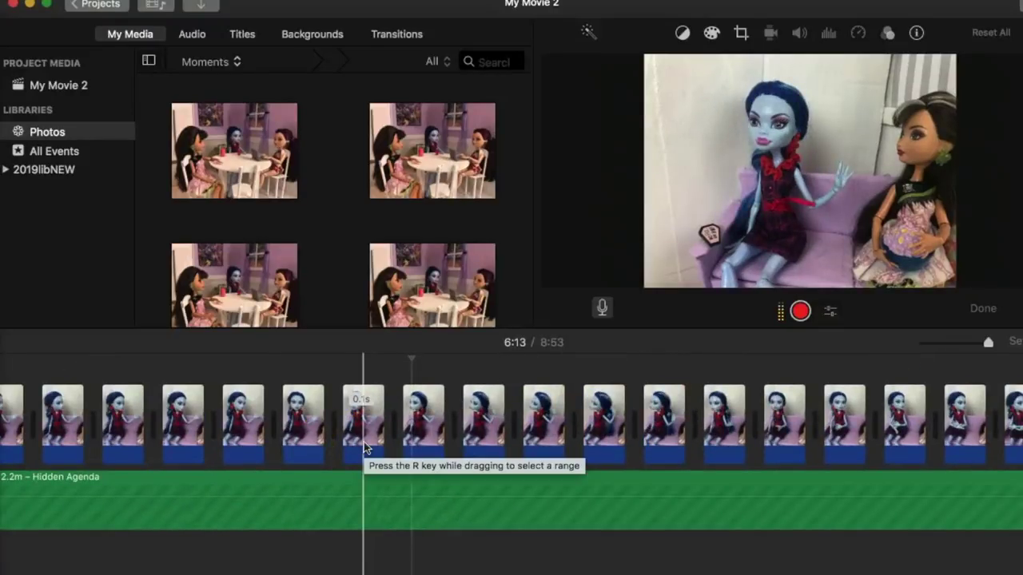
left_click(411, 418)
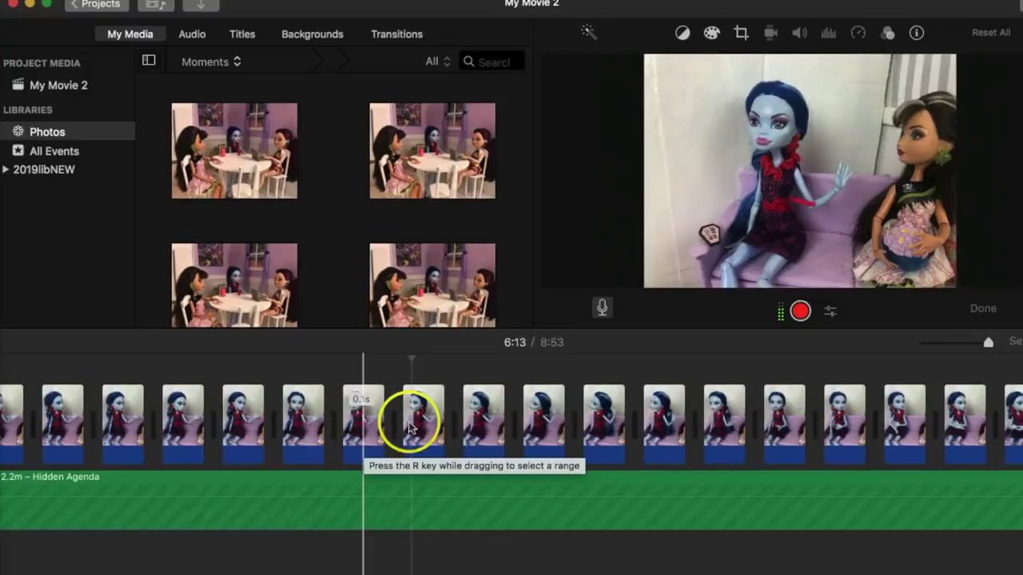
scroll(432, 424, "right", 3)
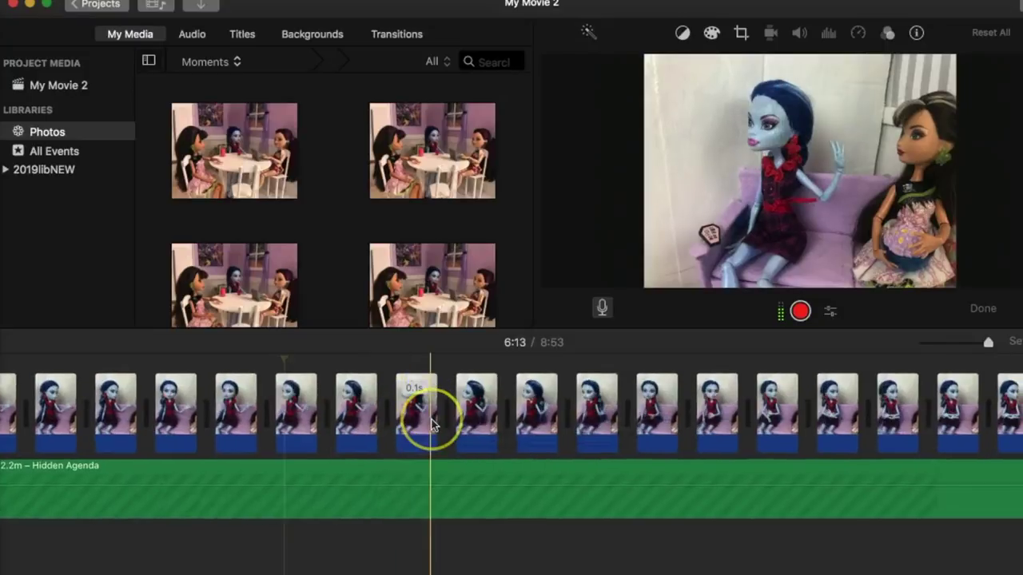
scroll(811, 400, "right", 6)
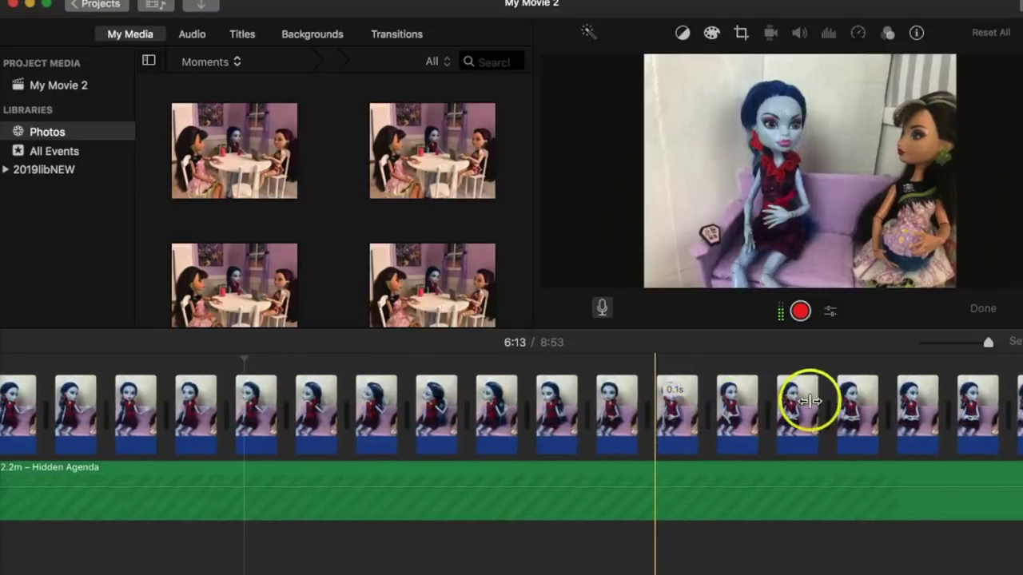
left_click(474, 422)
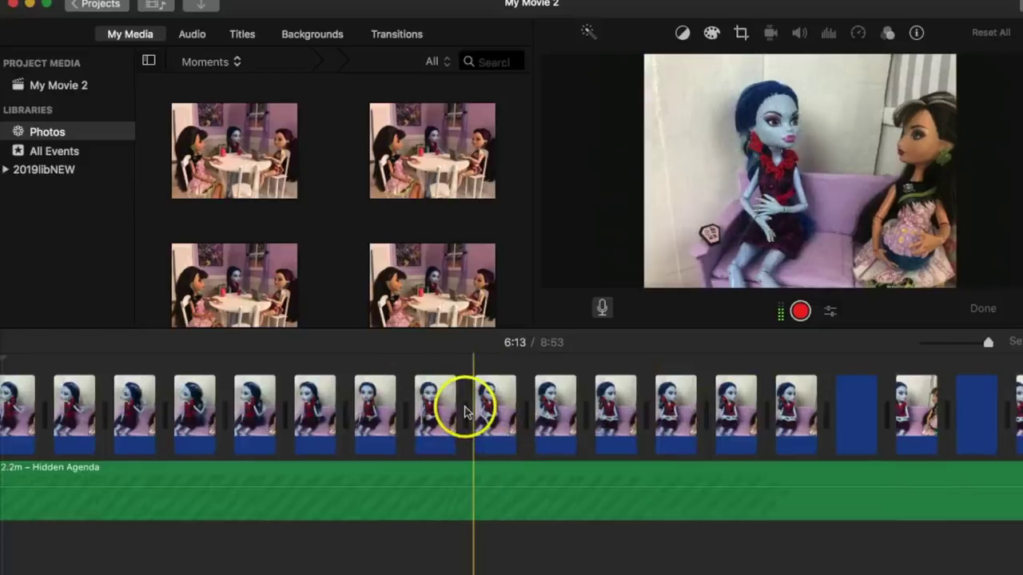
scroll(468, 411, "right", 1)
scroll(466, 412, "left", 5)
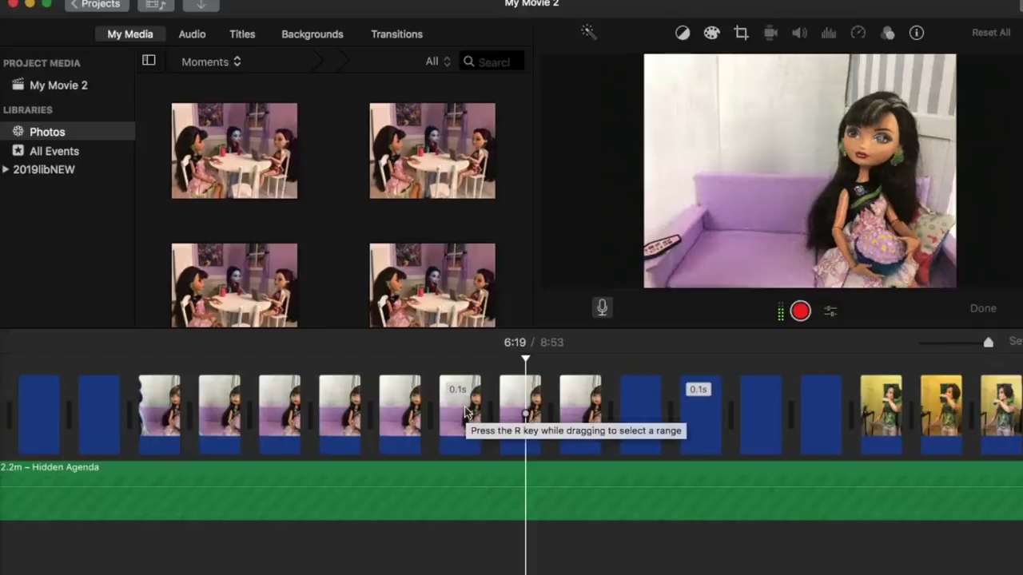
- Go back to the start of the Marimba sound clip and place the playhead just before it, at 6:03
left_click(270, 414)
scroll(270, 414, "left", 15)
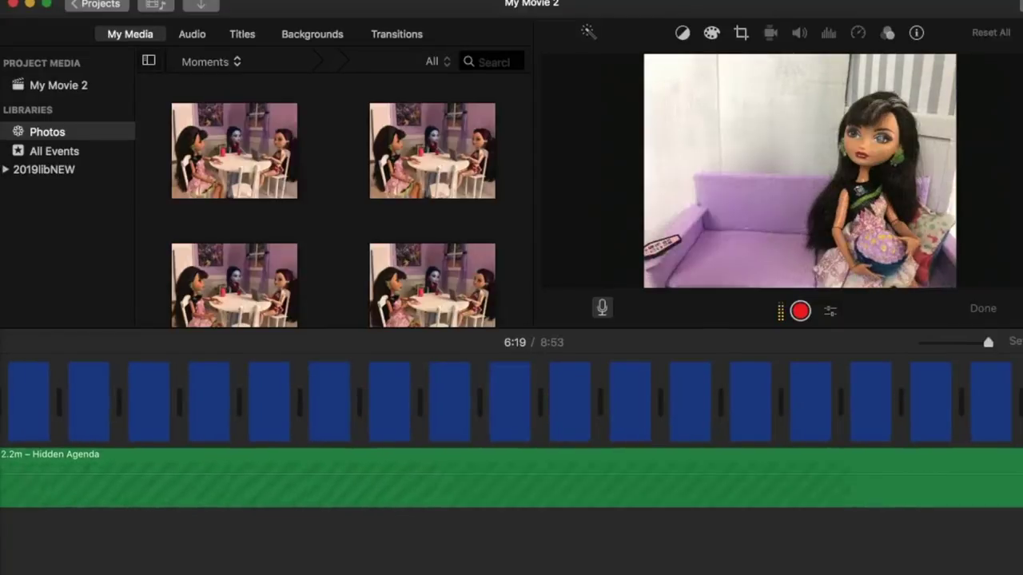
left_click(133, 440)
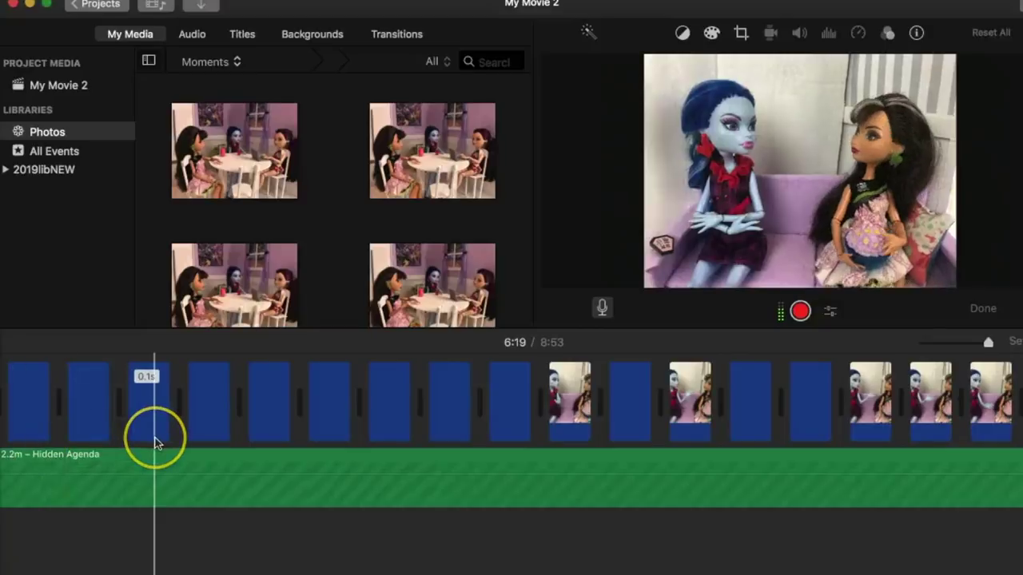
scroll(31, 414, "left", 8)
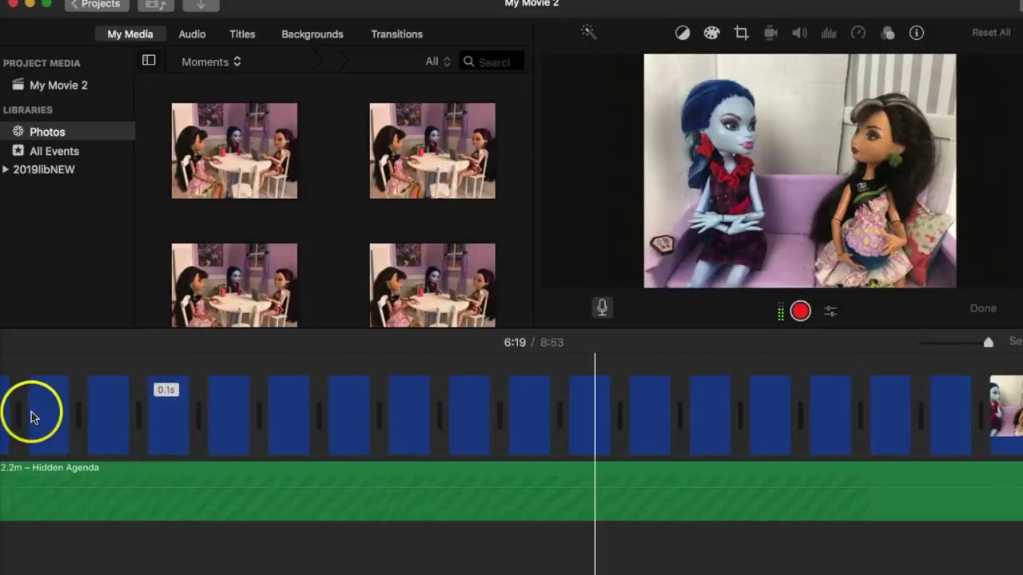
left_click(177, 432)
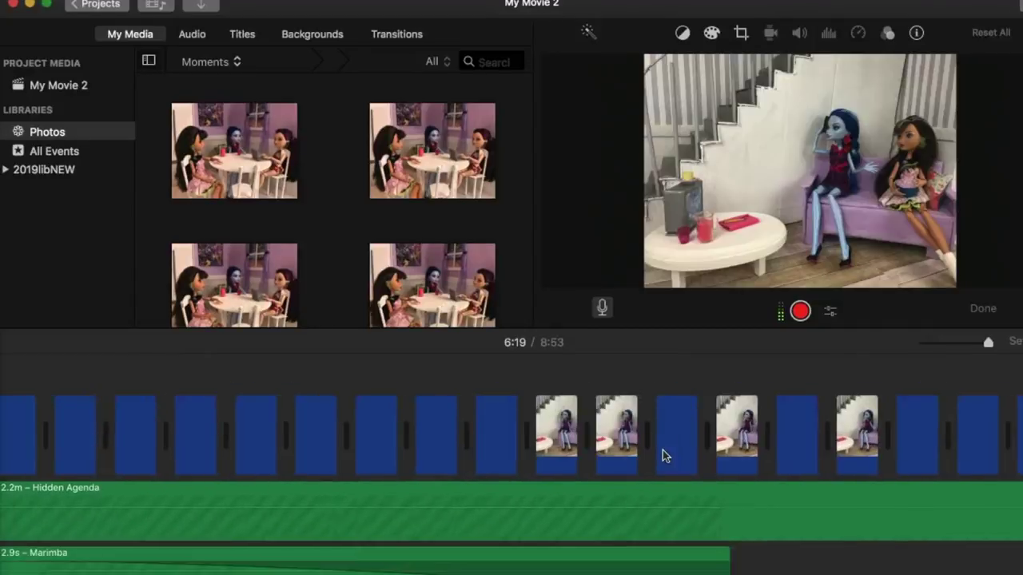
scroll(662, 450, "left", 4)
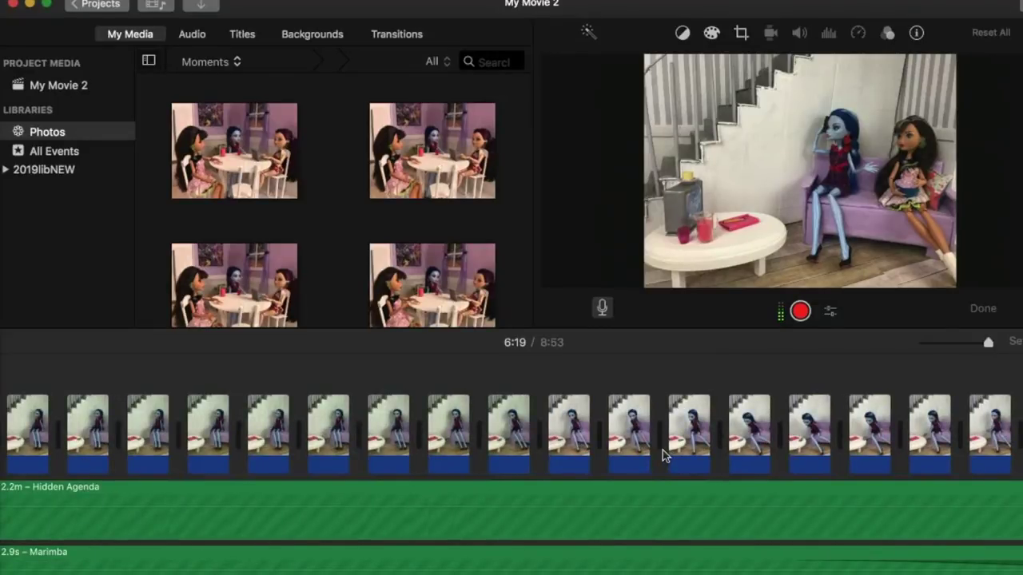
scroll(740, 450, "left", 1)
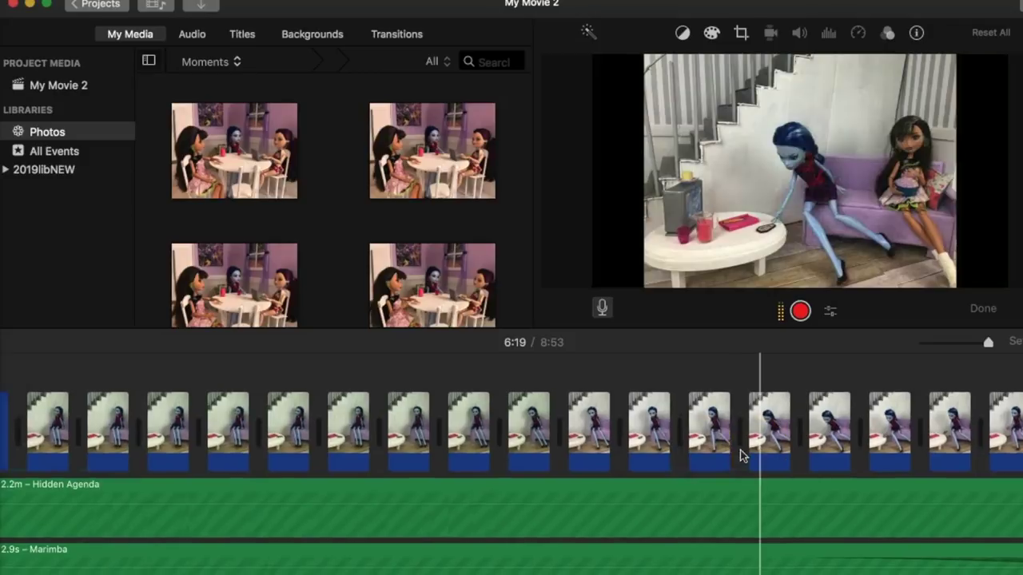
scroll(742, 451, "left", 10)
left_click(680, 533)
left_click(687, 529)
left_click_drag(694, 530, 759, 544)
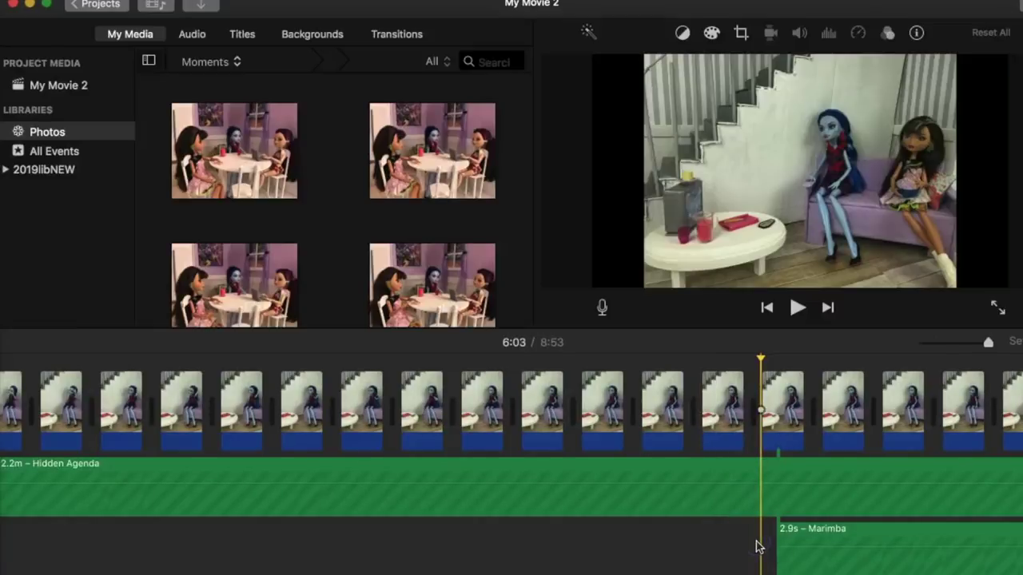
- Open voiceover recording at the playhead and choose Yeti Stereo Microphone as the input source in its options
left_click_drag(601, 62, 989, 317)
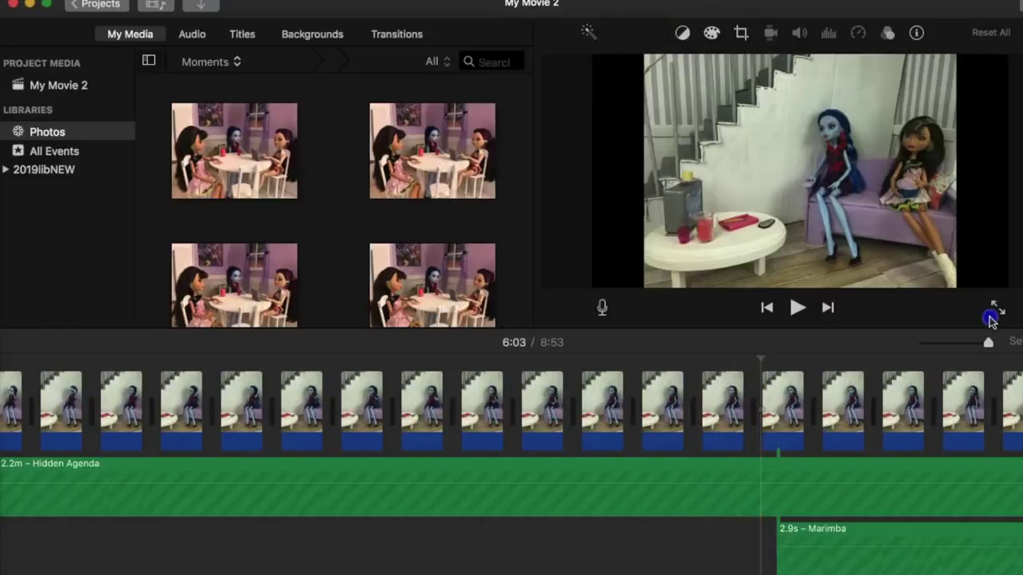
left_click(753, 563)
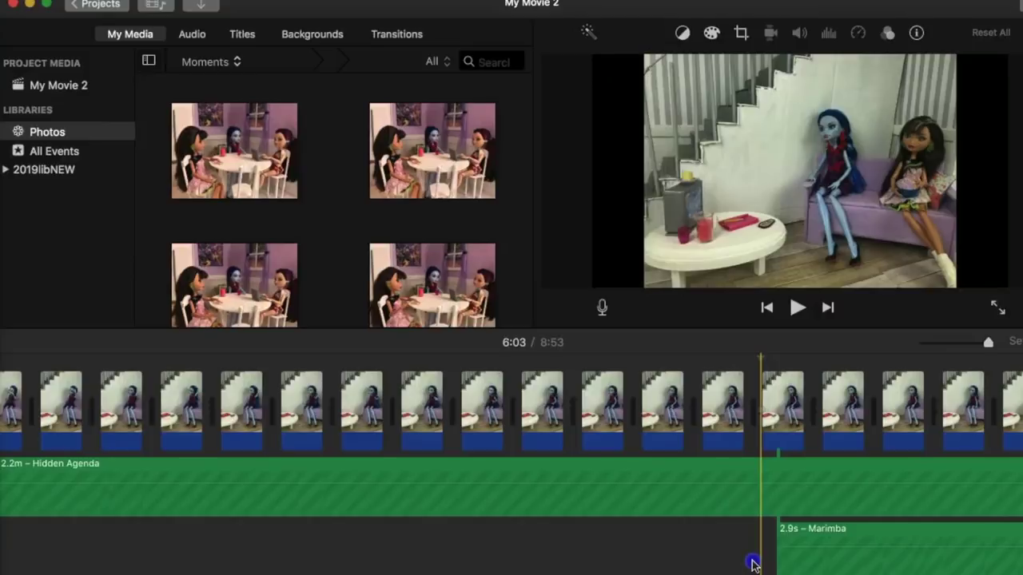
key("v")
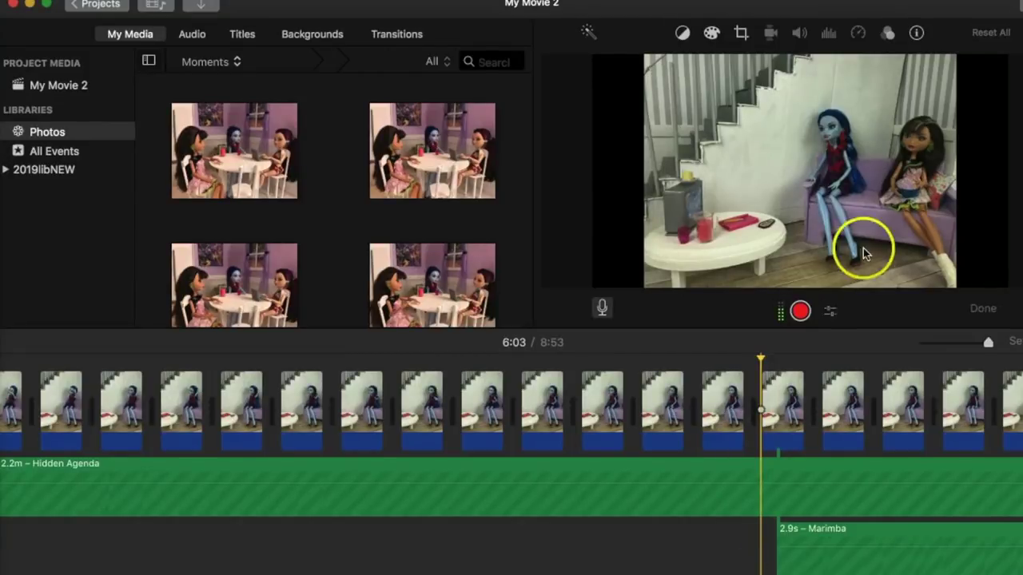
left_click(834, 315)
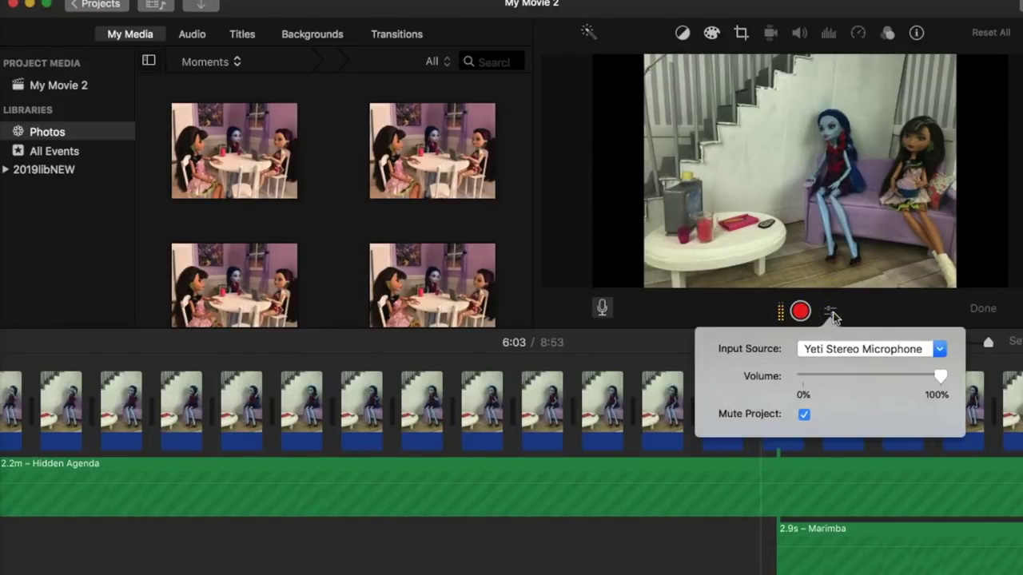
left_click(868, 349)
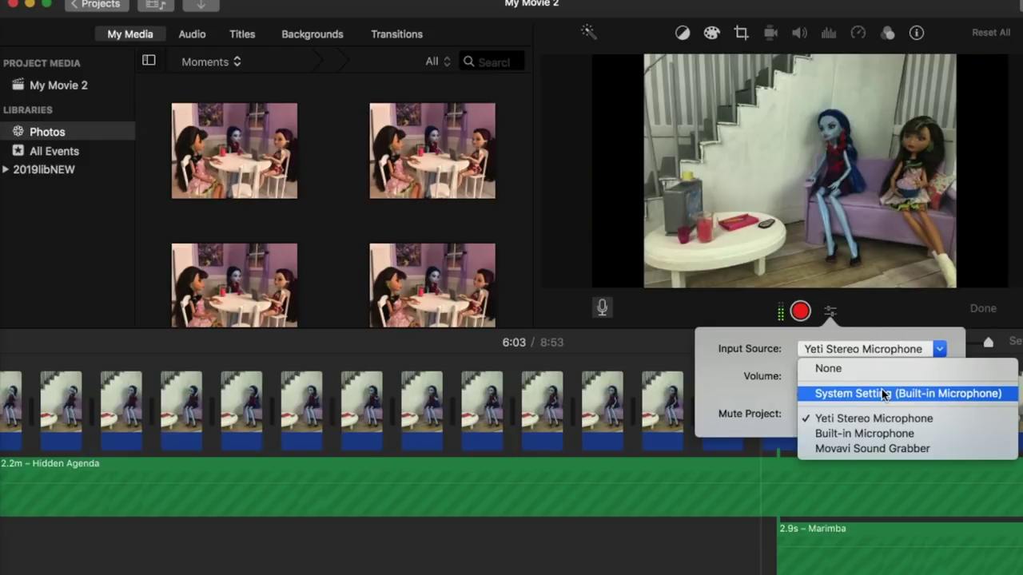
left_click(879, 416)
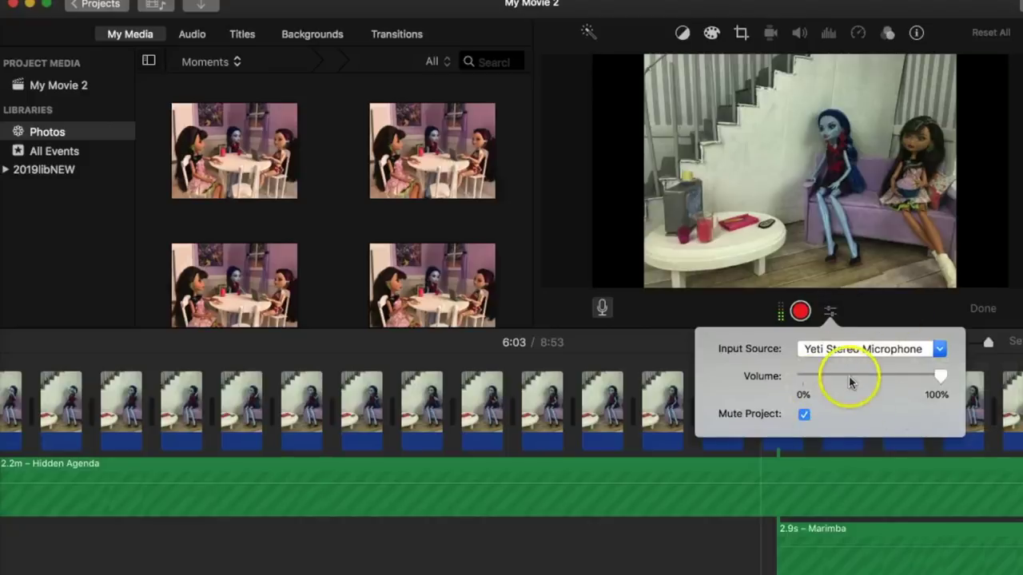
left_click(829, 313)
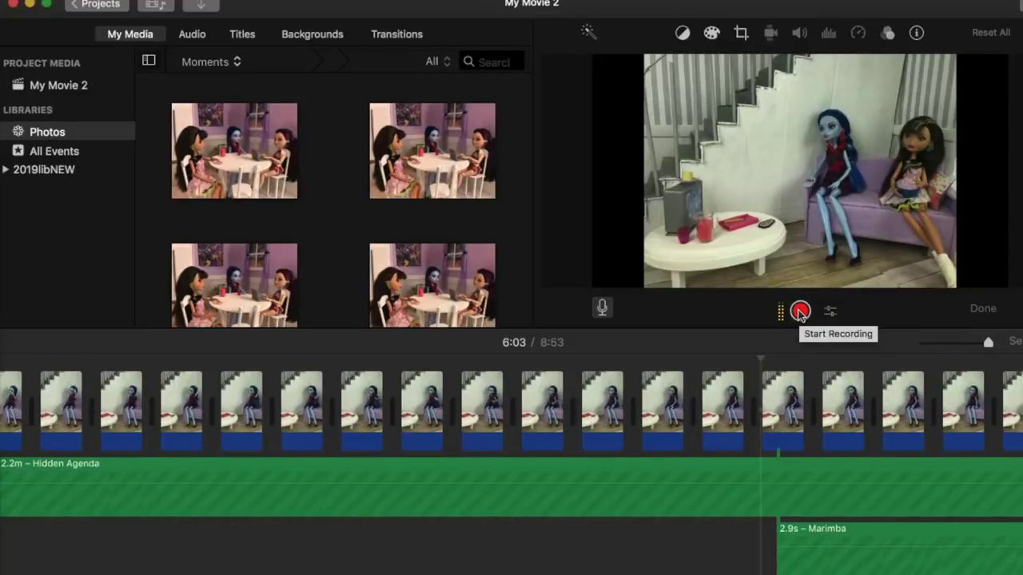
- Record a short voiceover beginning just before the Marimba clip, and delete the recorded clip from the timeline
left_click(800, 312)
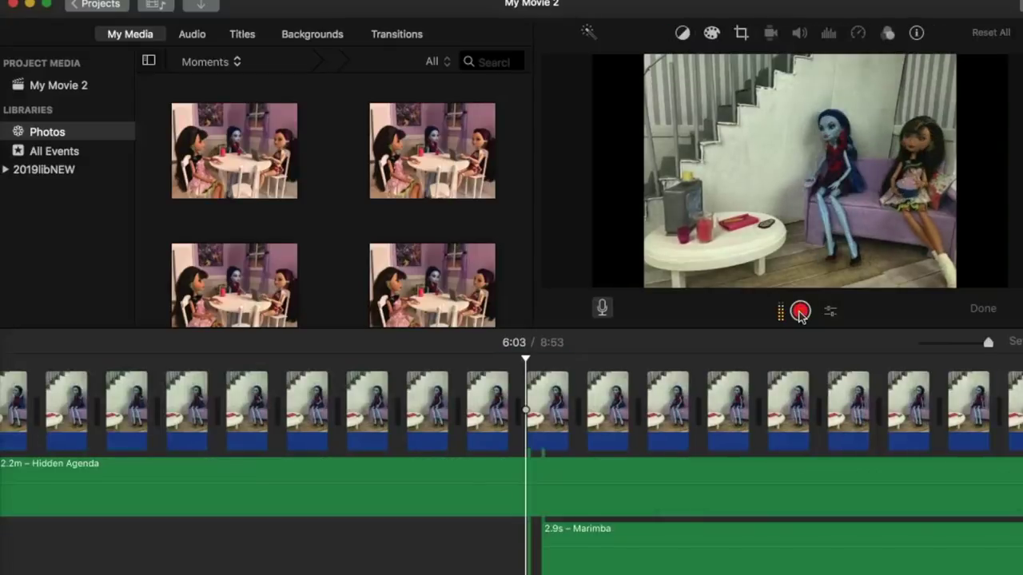
scroll(733, 447, "down", 4)
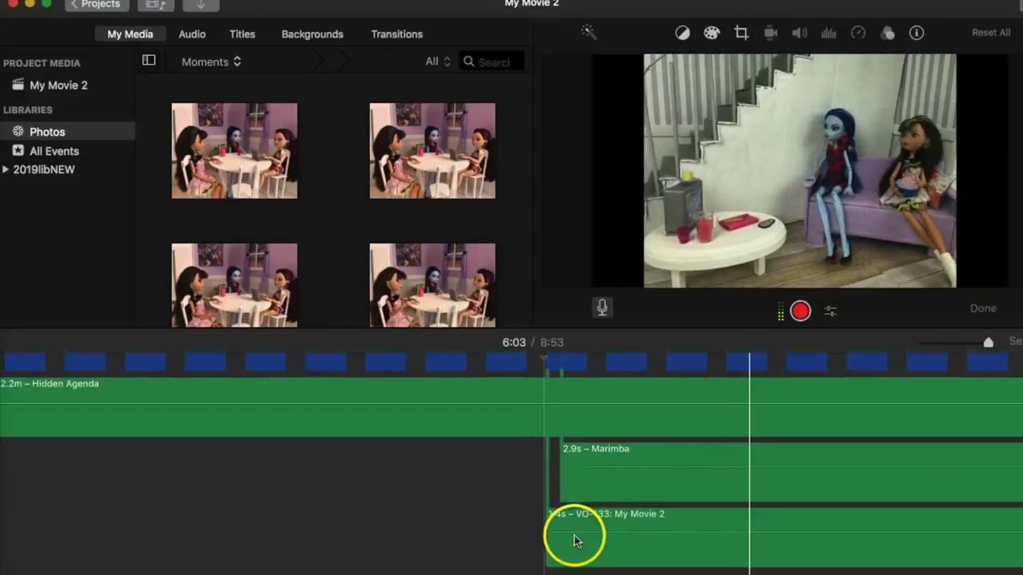
left_click(567, 519)
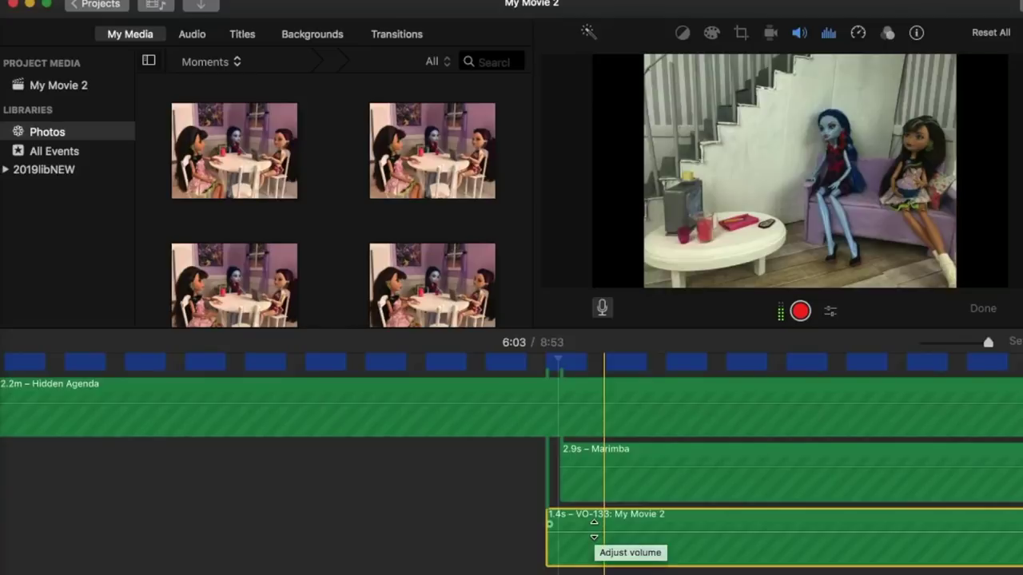
left_click(657, 516)
left_click(607, 516)
left_click(579, 518)
key("Delete")
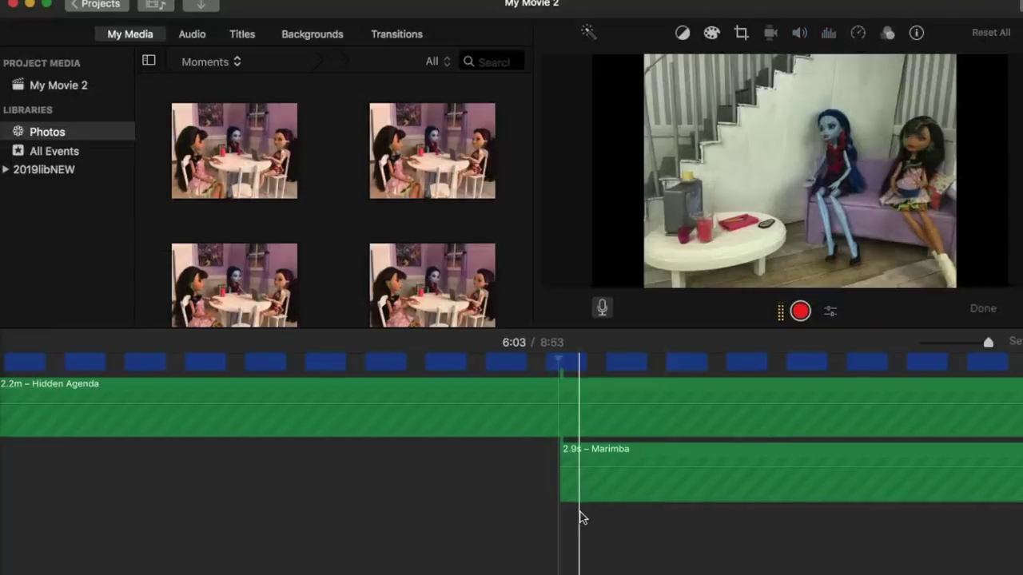
- Skim the couch scene frames before and after the start of the Marimba clip to examine the doll's poses
left_click(557, 485)
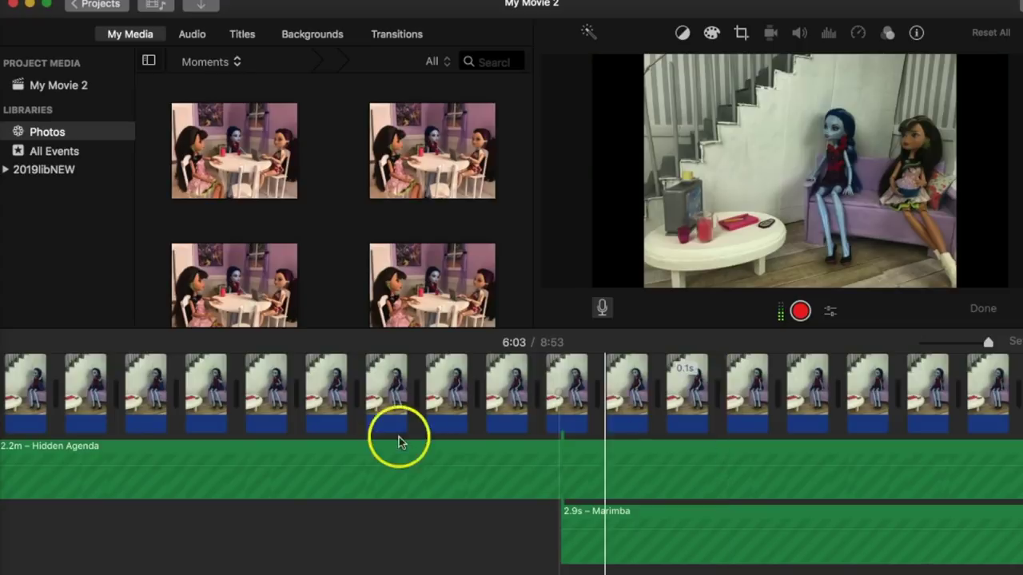
left_click(442, 465)
scroll(443, 465, "left", 6)
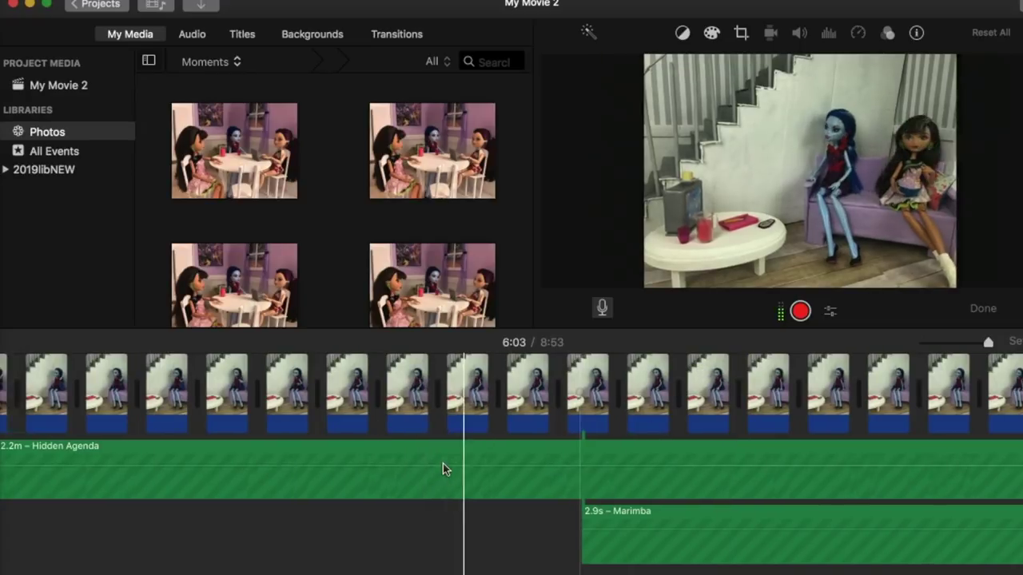
left_click_drag(444, 465, 630, 465)
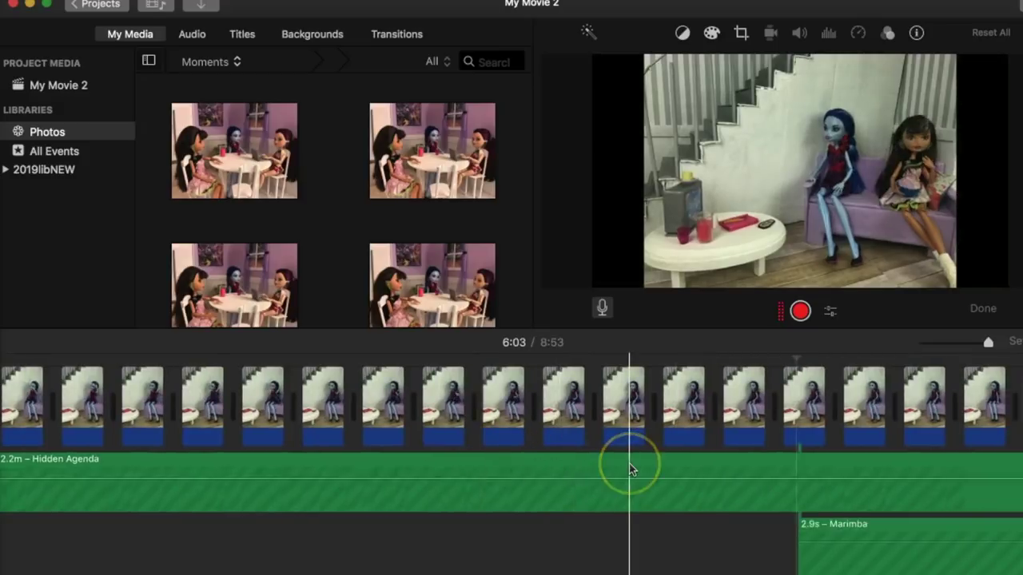
scroll(631, 469, "right", 8)
left_click(669, 473)
left_click(818, 416)
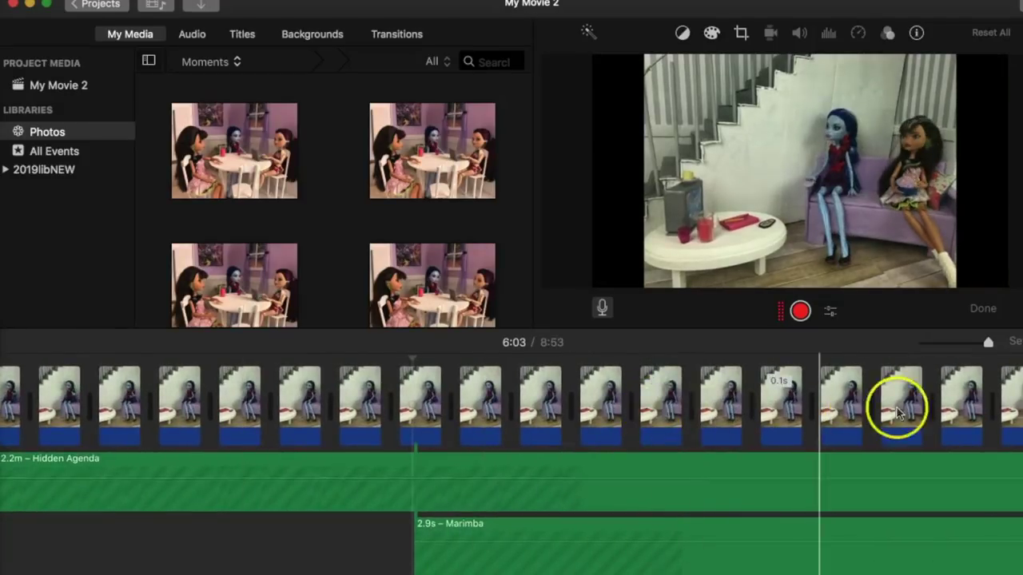
left_click(599, 469)
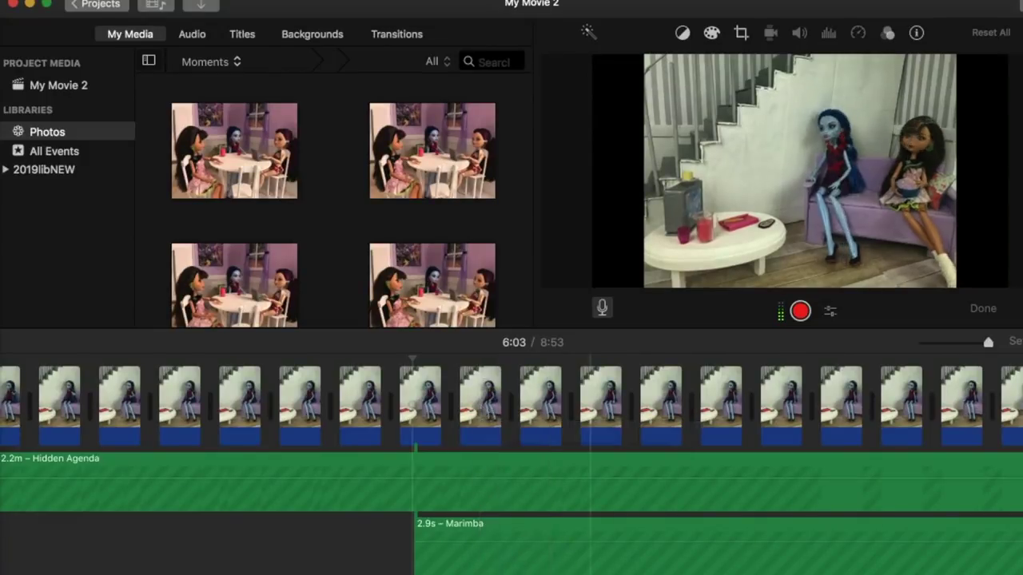
- Go back to the yellow room scene and inspect voiceover VO-121 and the first video clip above it
scroll(512, 448, "left", 10)
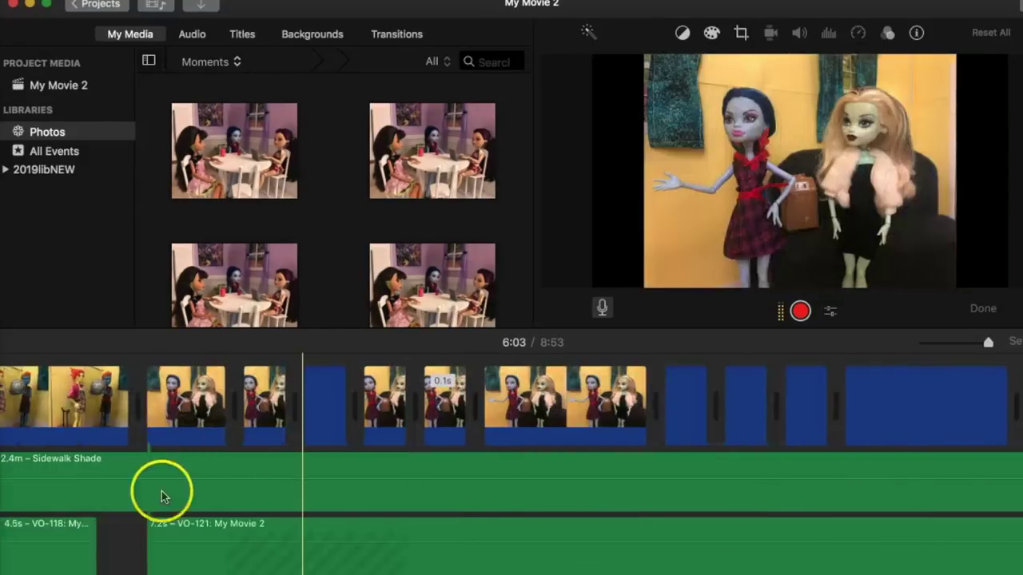
left_click(161, 538)
left_click(183, 532)
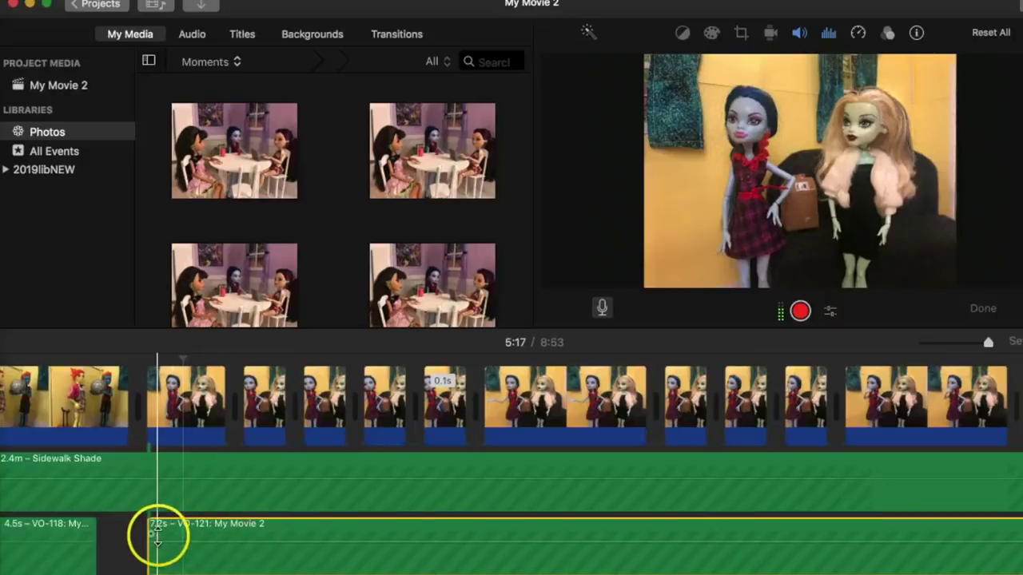
left_click(168, 404)
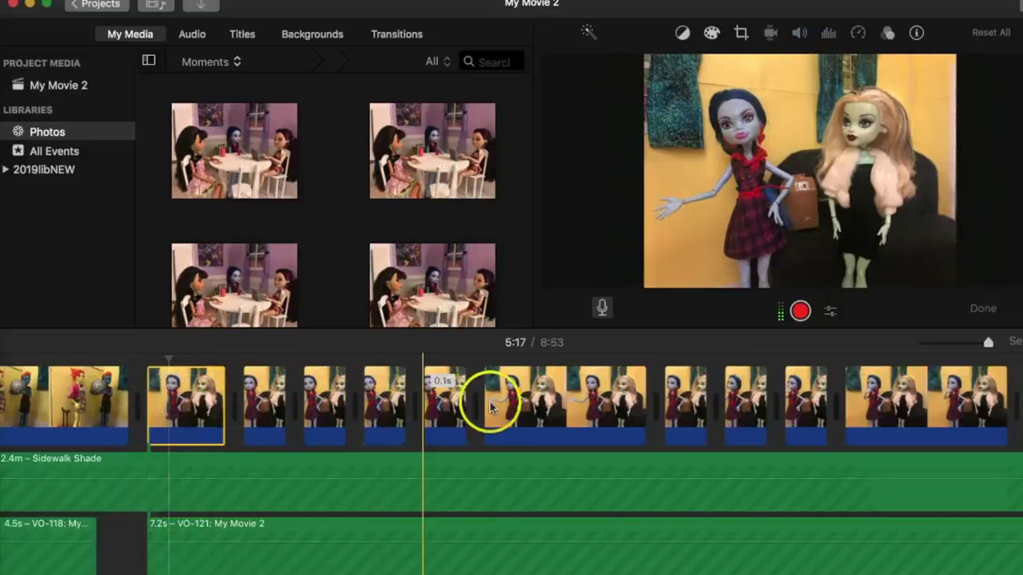
- Skim the yellow room frames along voiceover VO-121 up to the third doll's entrance, and return to the start of the voiceover
scroll(585, 398, "right", 10)
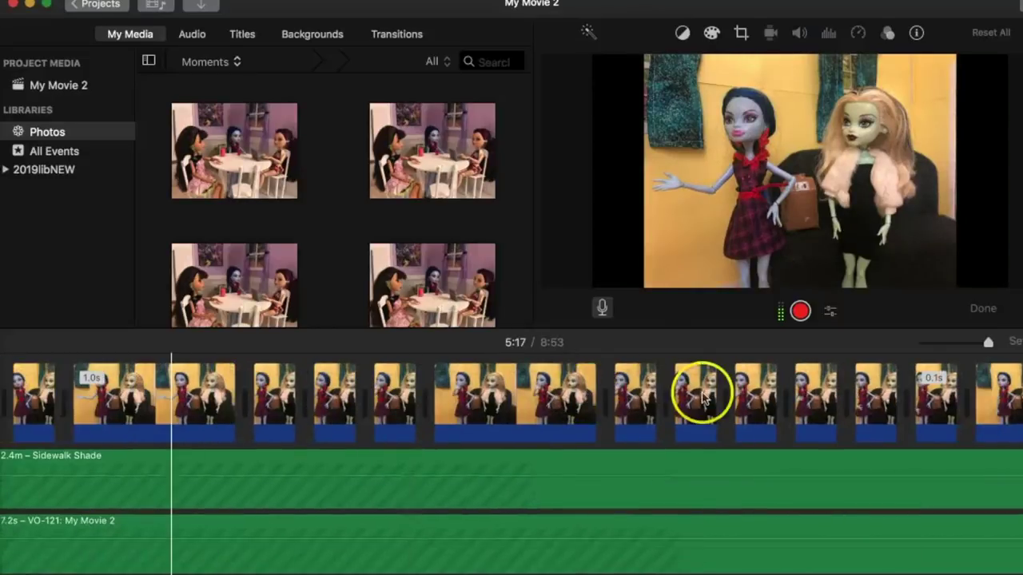
scroll(704, 398, "right", 10)
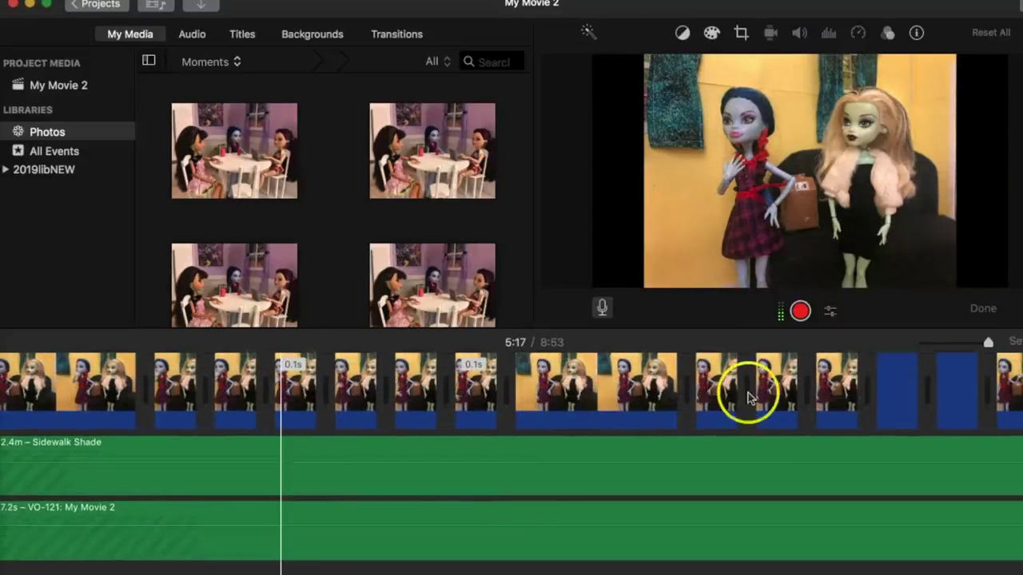
scroll(787, 398, "right", 5)
scroll(820, 388, "right", 10)
left_click_drag(860, 387, 857, 384)
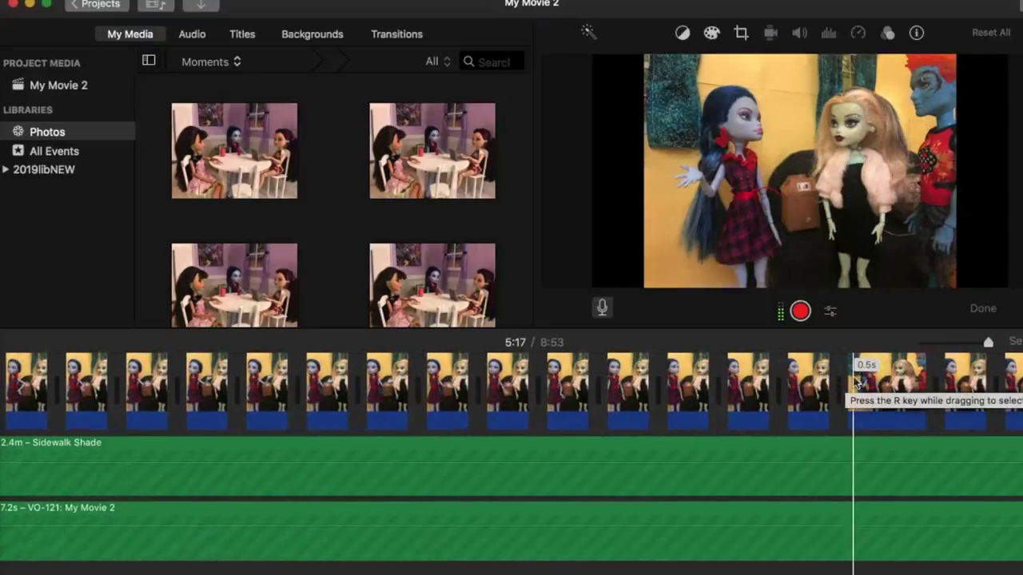
scroll(856, 383, "left", 15)
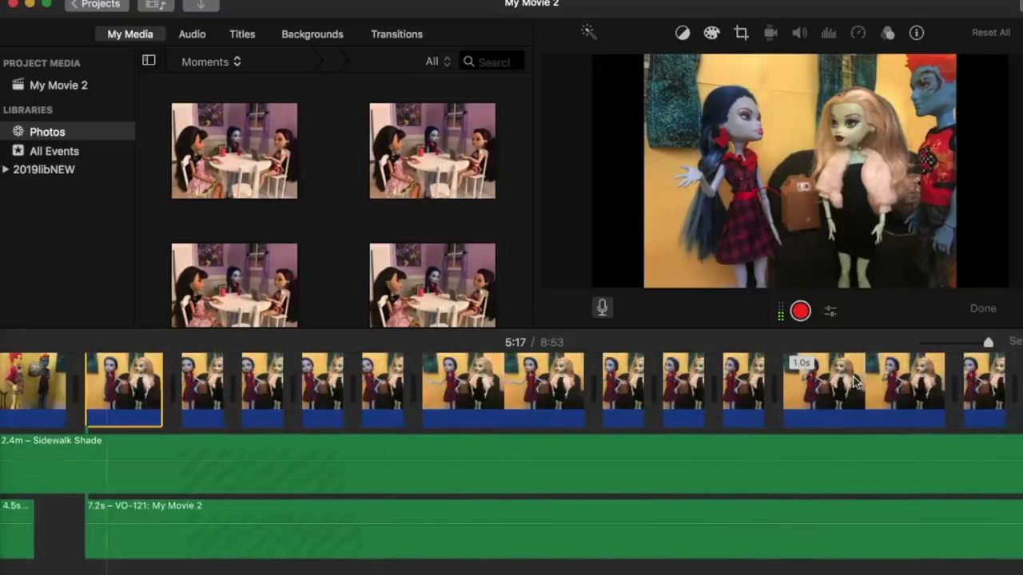
scroll(854, 383, "left", 1)
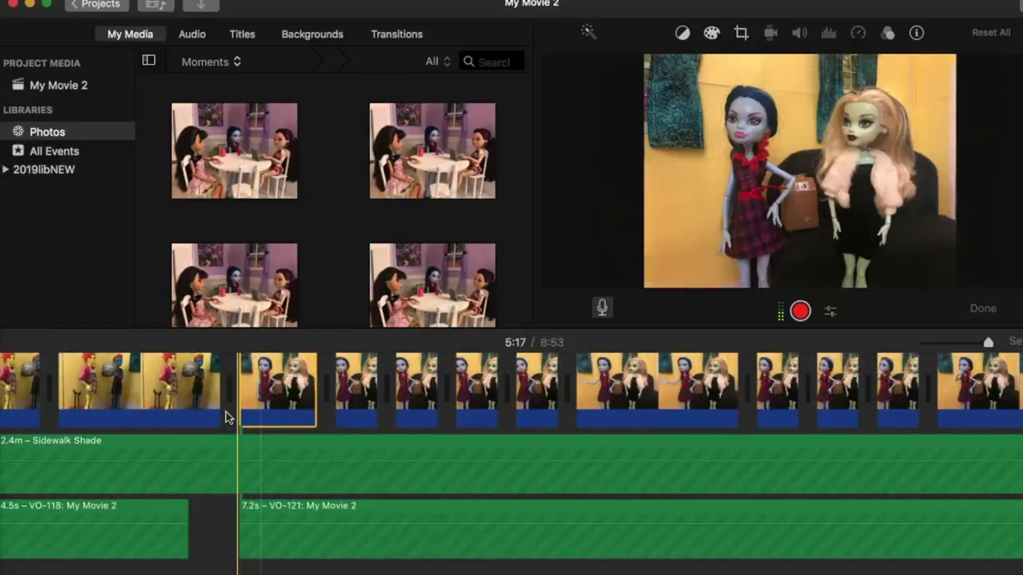
- Inspect the opening frames above VO-121 one by one, from the first 0.5 s clip to the first 1.0 s hold with the arm extended
left_click(223, 512)
left_click(275, 384)
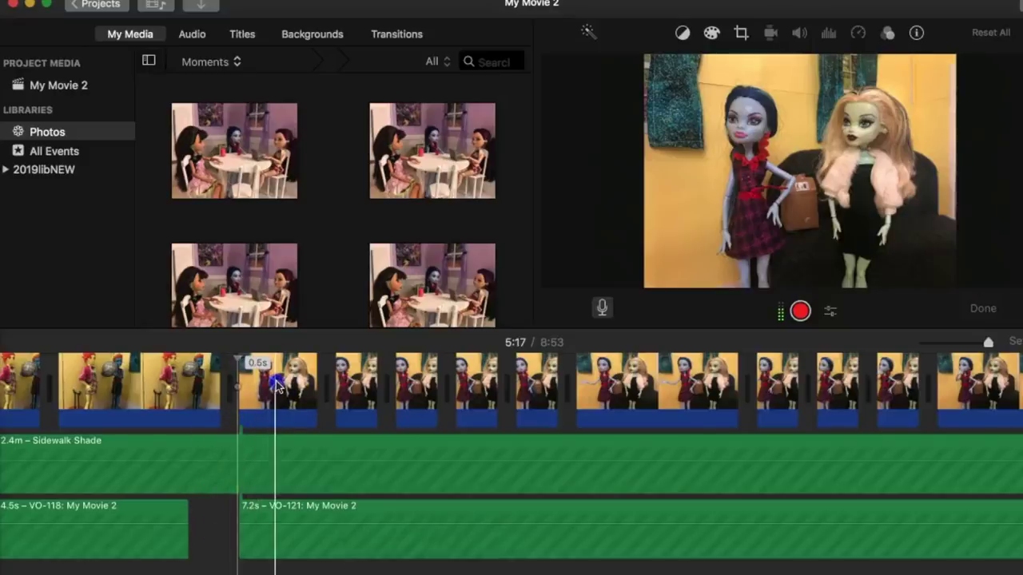
left_click(362, 386)
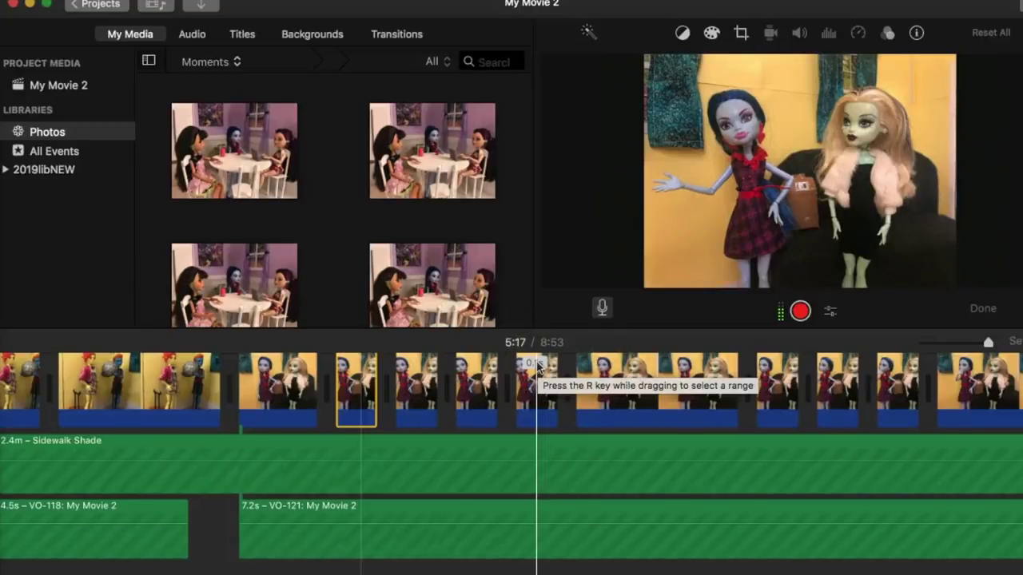
left_click(500, 388)
scroll(500, 390, "up", 1)
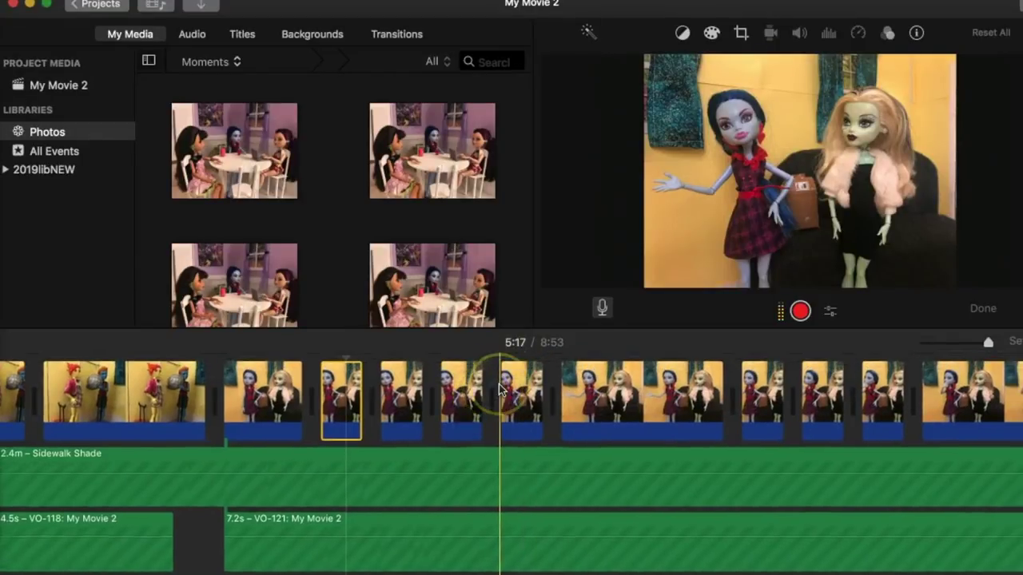
left_click(614, 401)
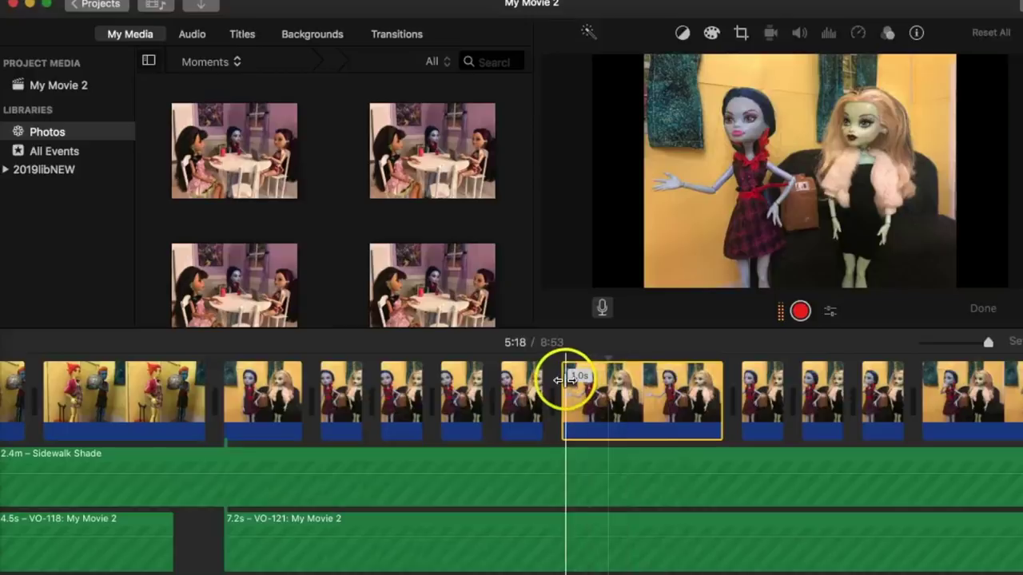
- Inspect the next 1.0 s clip with the doll's hand at her mouth and the frames following it to the end of VO-121
left_click(936, 400)
scroll(644, 384, "right", 5)
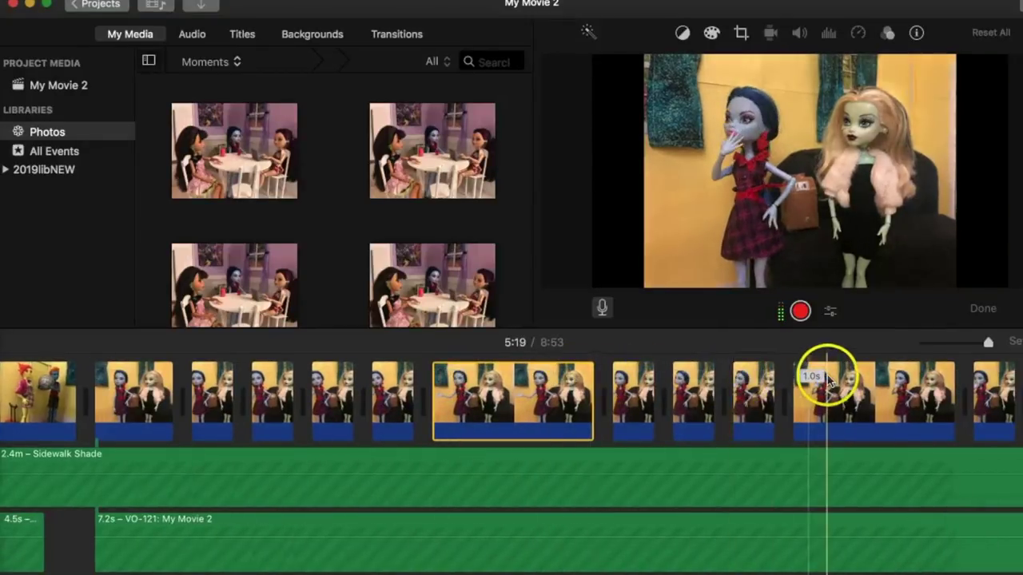
left_click(853, 385)
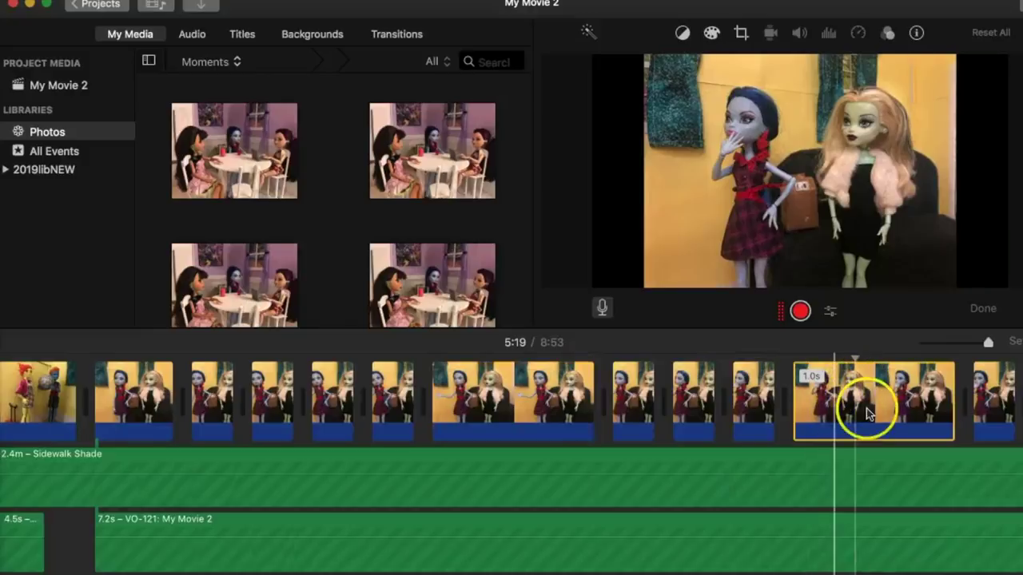
scroll(869, 397, "right", 5)
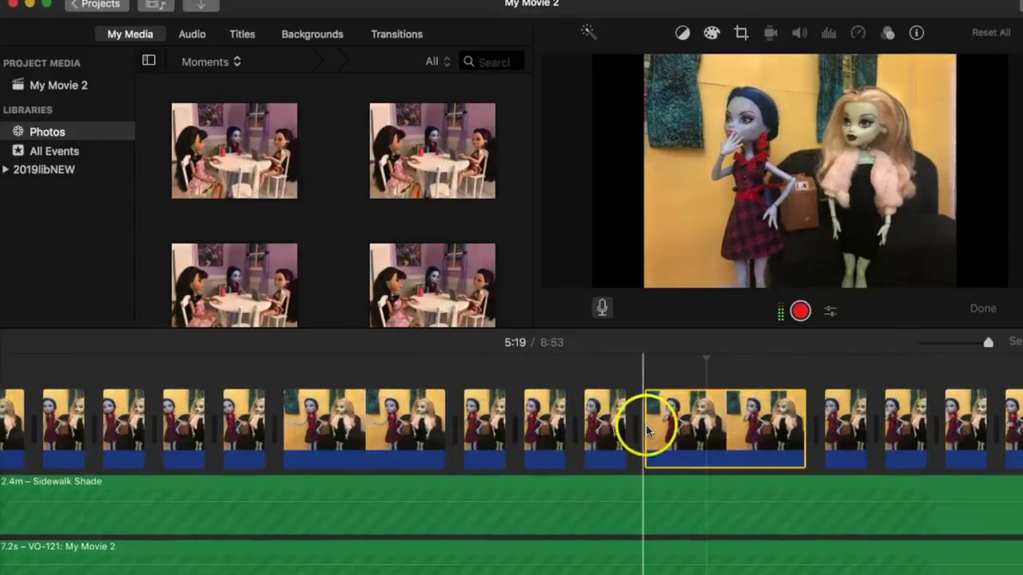
scroll(672, 433, "right", 1)
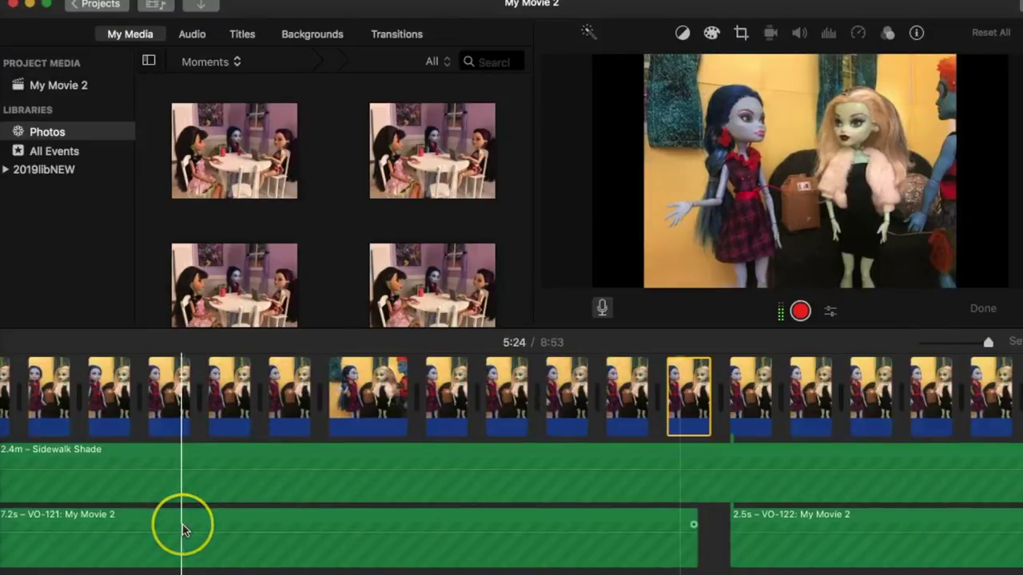
- Go to the staircase scene with the purple couch above the Hidden Agenda music and inspect its frames
left_click_drag(204, 401, 523, 421)
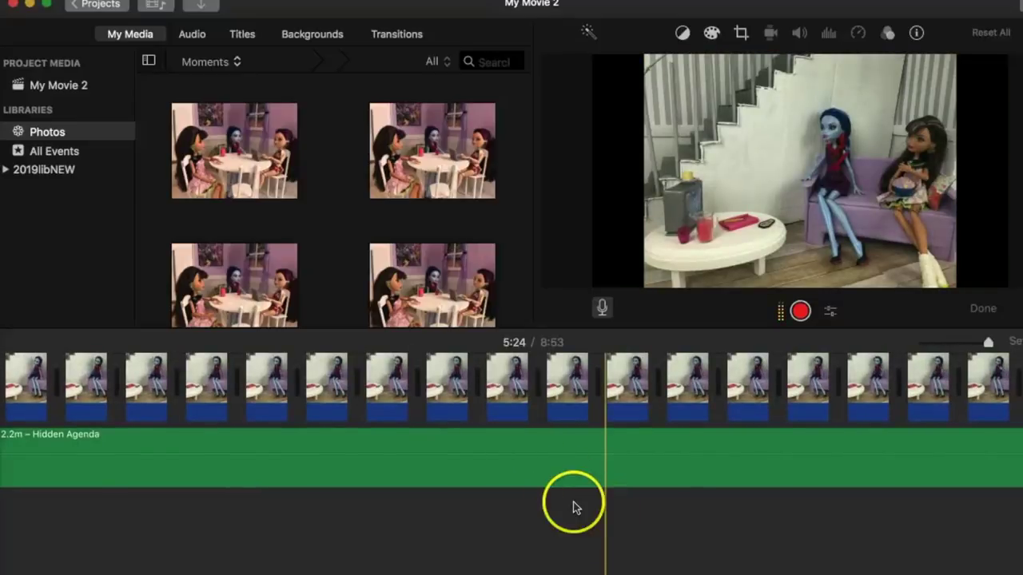
key("super+z")
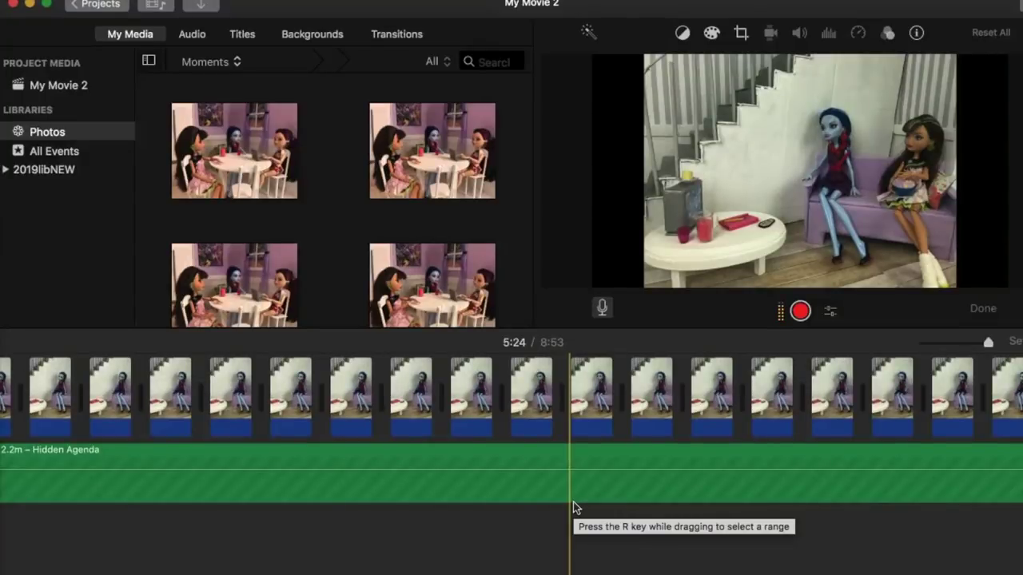
left_click(447, 417)
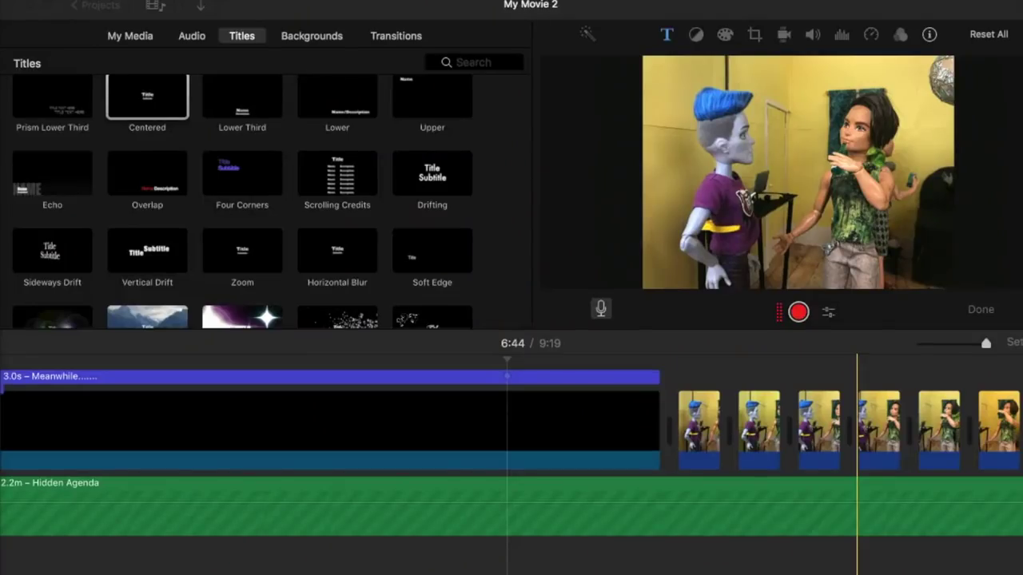
- Lengthen the fade-out of the Hidden Agenda clip to about 03:20.00 so it starts several frames before the Meanwhile title
scroll(312, 497, "left", 6)
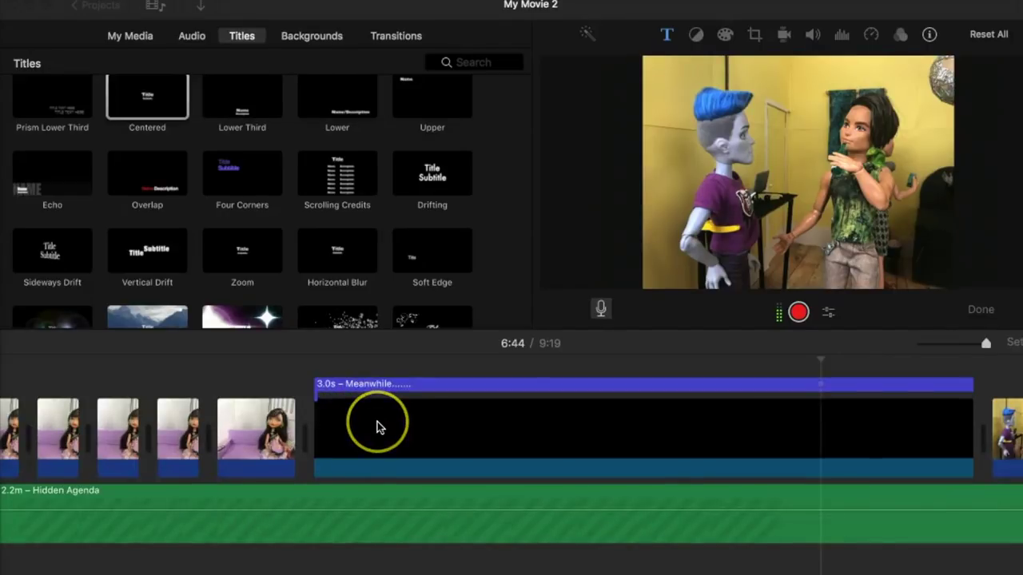
left_click(308, 445)
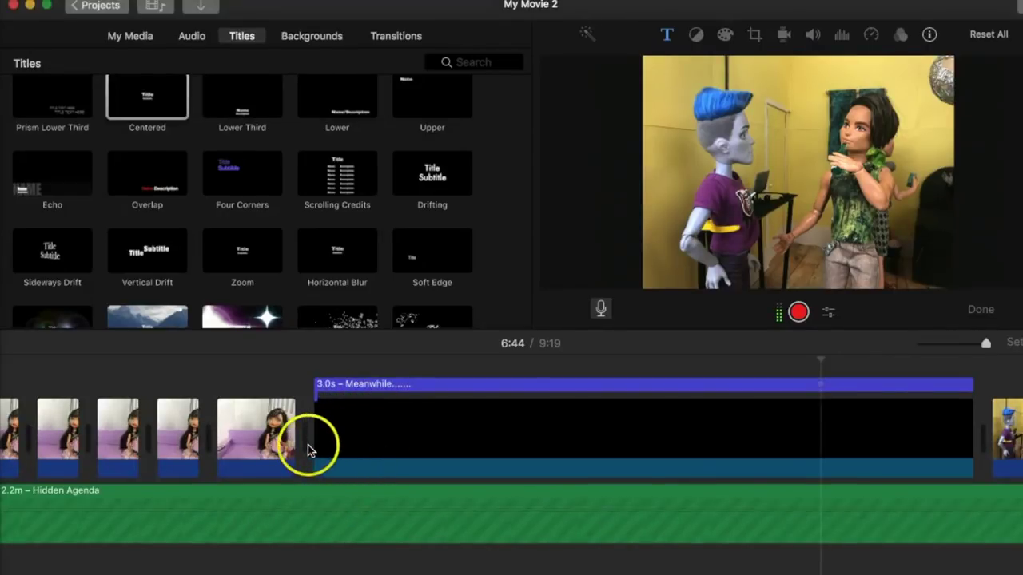
left_click(385, 435)
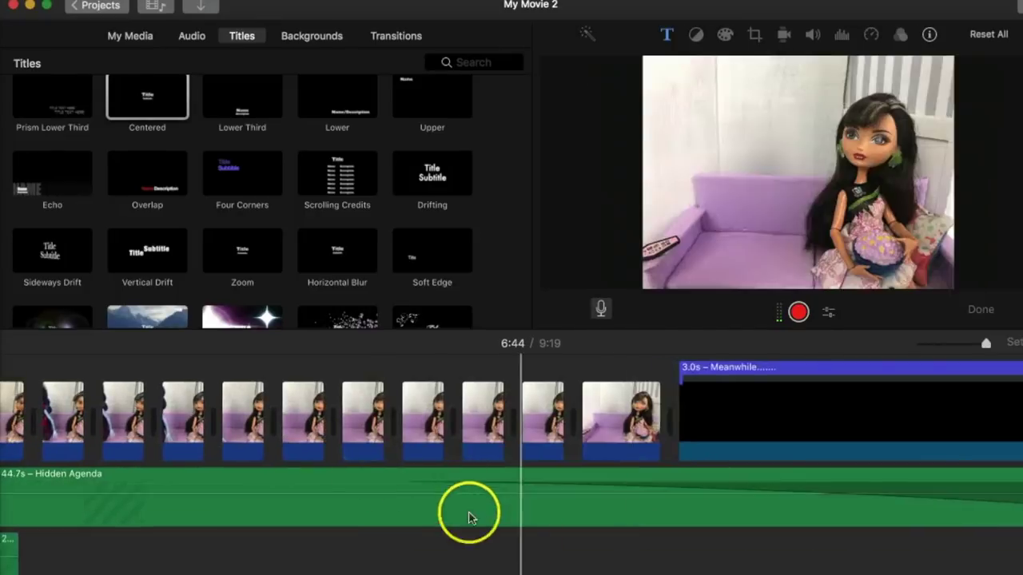
left_click_drag(410, 483, 86, 483)
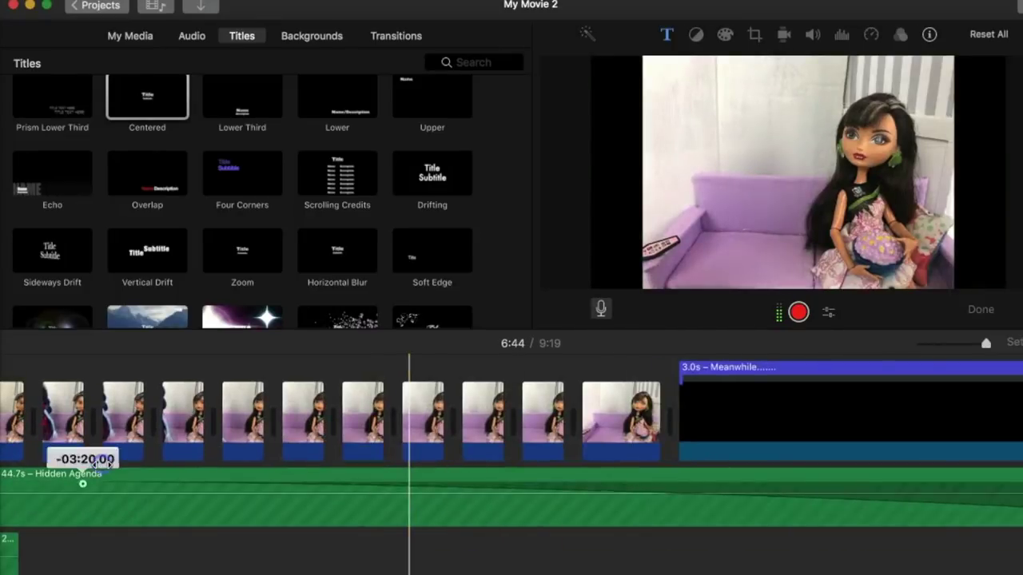
scroll(329, 459, "right", 6)
scroll(328, 459, "down", 1)
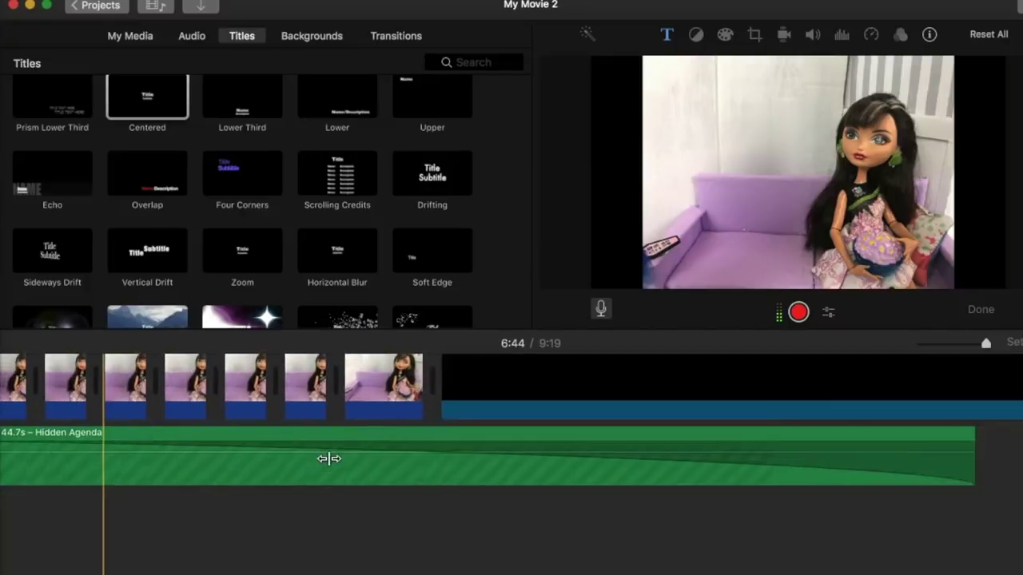
- Play back the last couch frames leading into the Meanwhile title to check the Hidden Agenda fade-out
left_click(130, 468)
left_click(233, 408)
key("space")
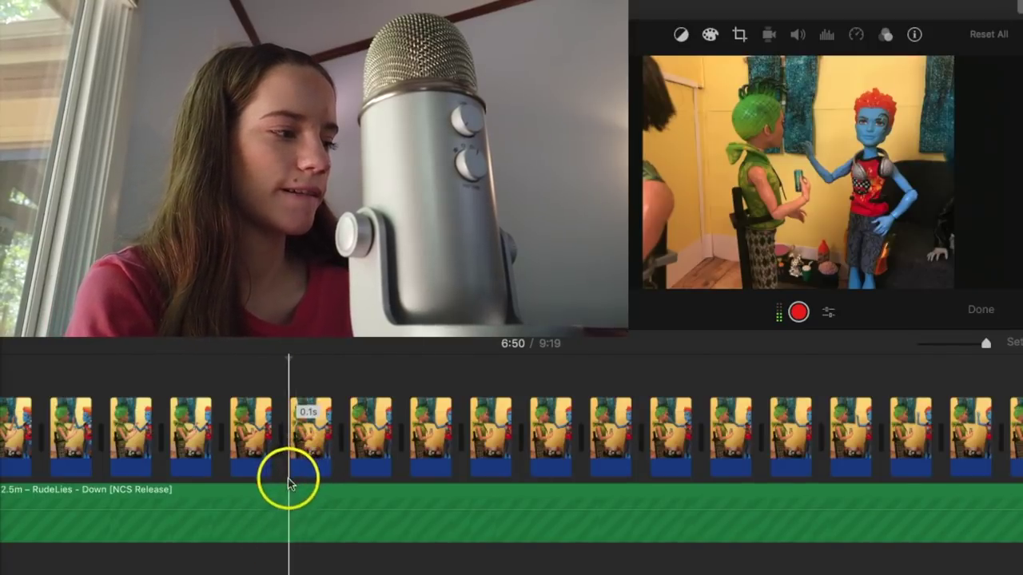
- Start recording a voiceover at 6:50 in the yellow room scene above the RudeLies - Down music
left_click(798, 313)
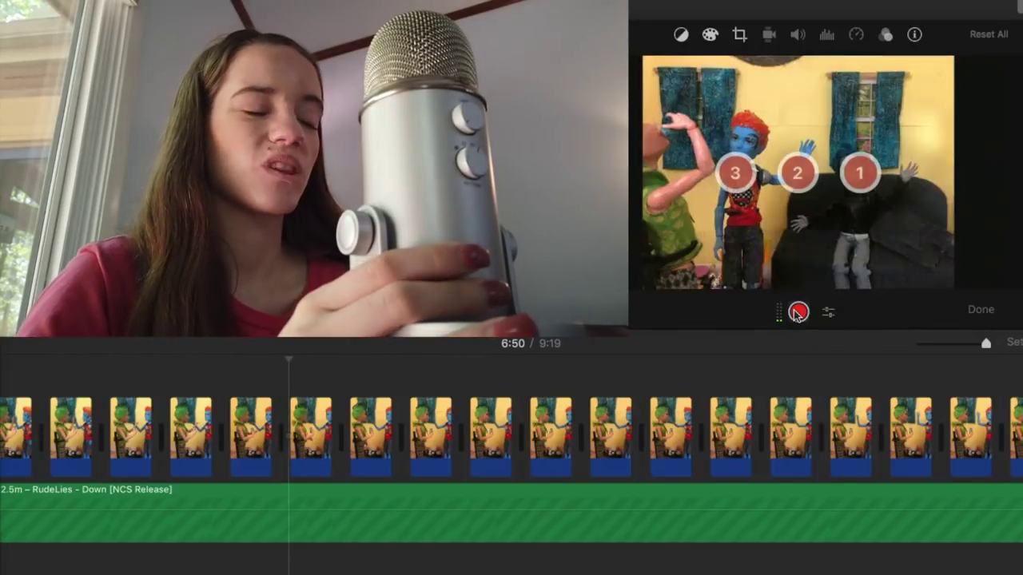